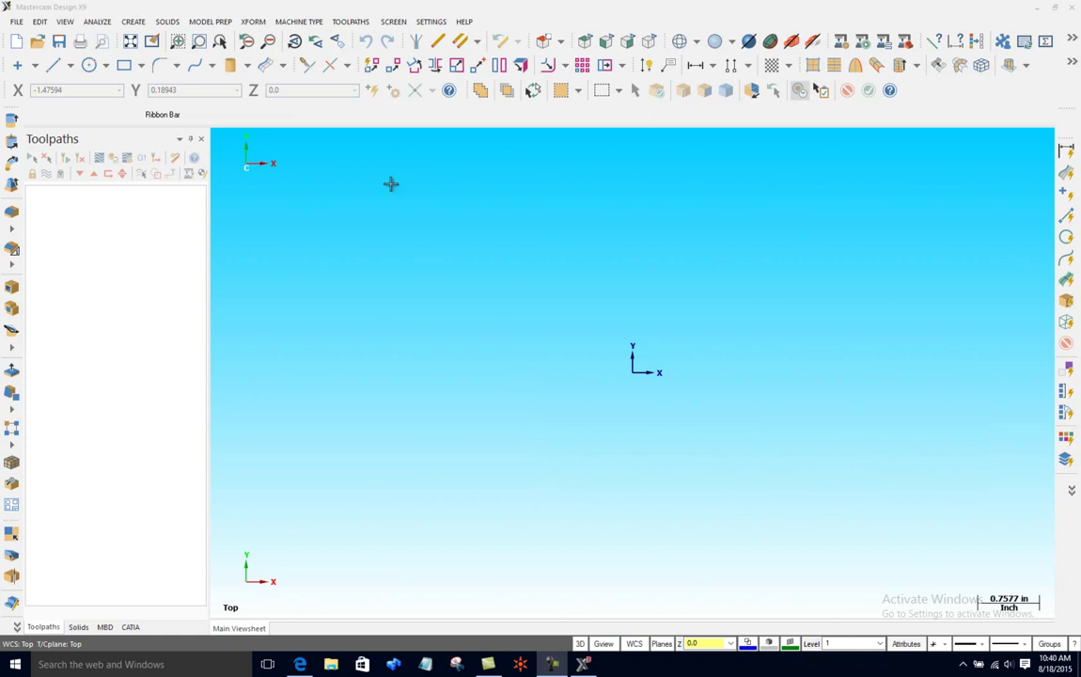
Step: Draw a 5.6907 by 2.9519 rectangle from two opposite corners, then tilt the view into 3D
{"action": "left_click", "coordinate": [128, 23]}
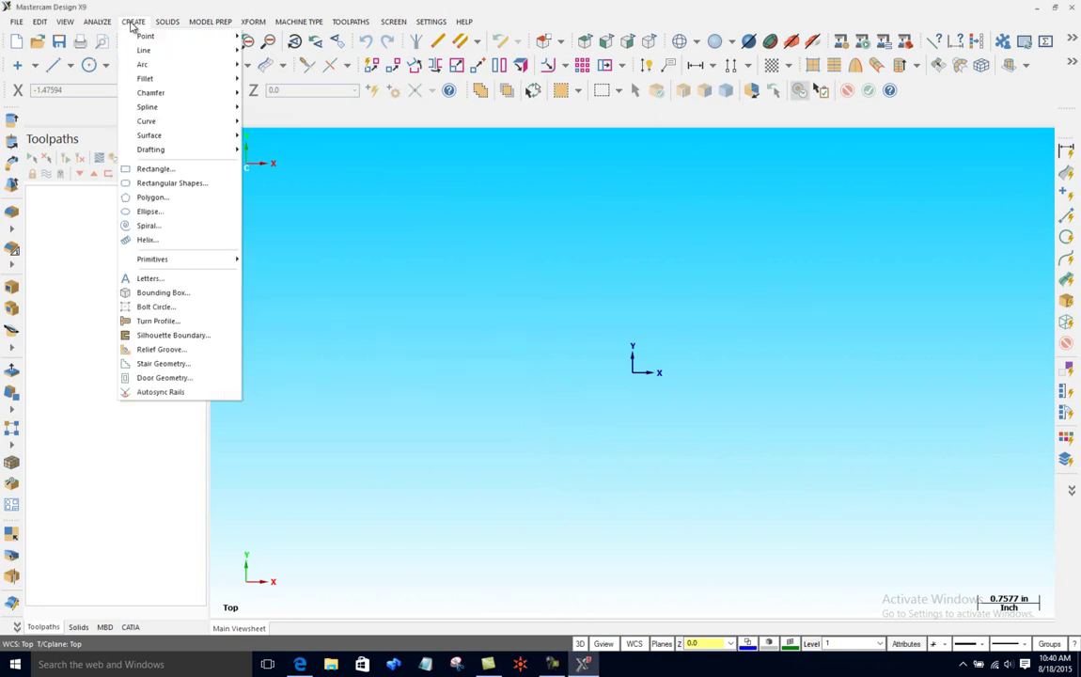
{"action": "left_click", "coordinate": [165, 169]}
{"action": "left_click", "coordinate": [399, 258]}
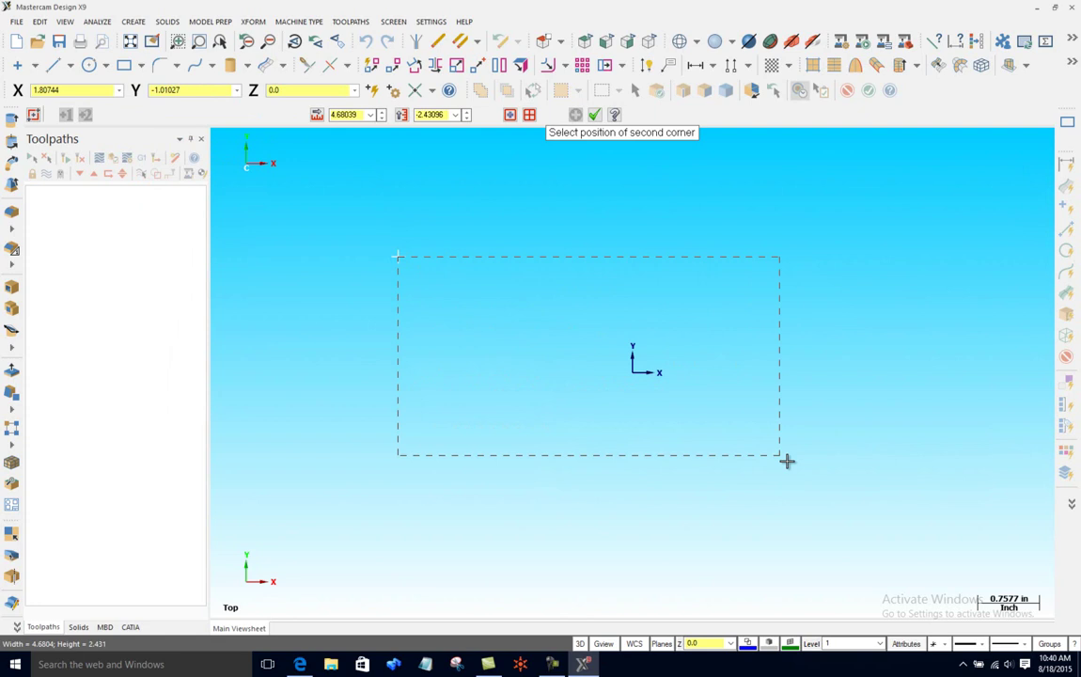
{"action": "left_click", "coordinate": [862, 496]}
{"action": "left_click", "coordinate": [595, 114]}
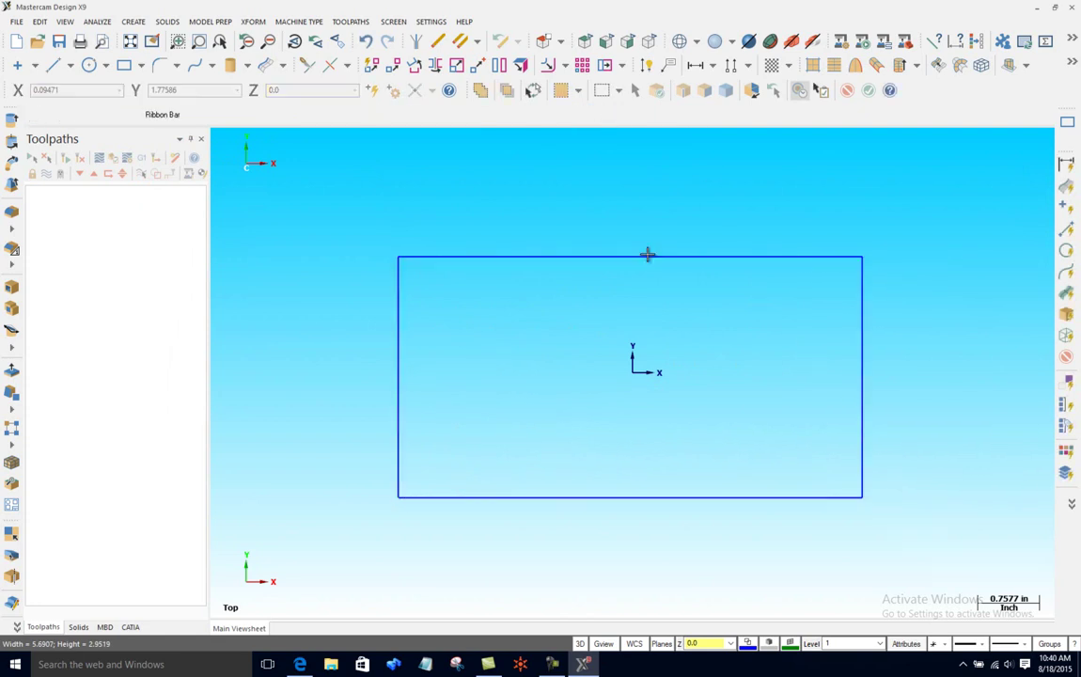
{"action": "middle_click_drag", "start_coordinate": [683, 345], "coordinate": [439, 276]}
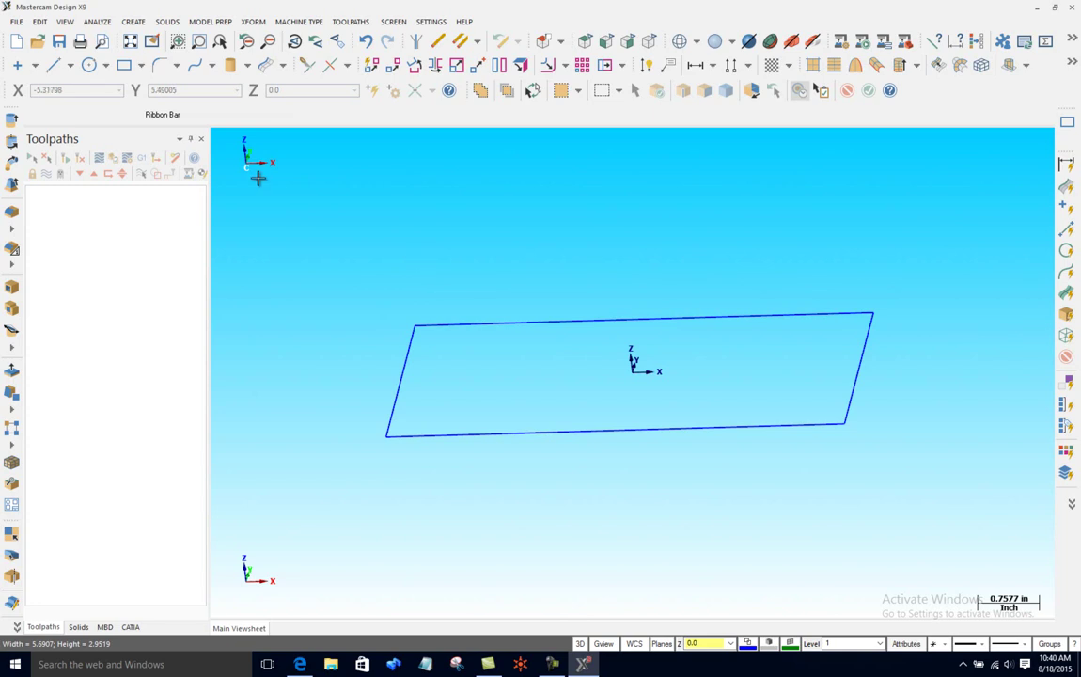
Step: Extrude the rectangle 1.0 inch downward into the solid base block
{"action": "left_click", "coordinate": [167, 21]}
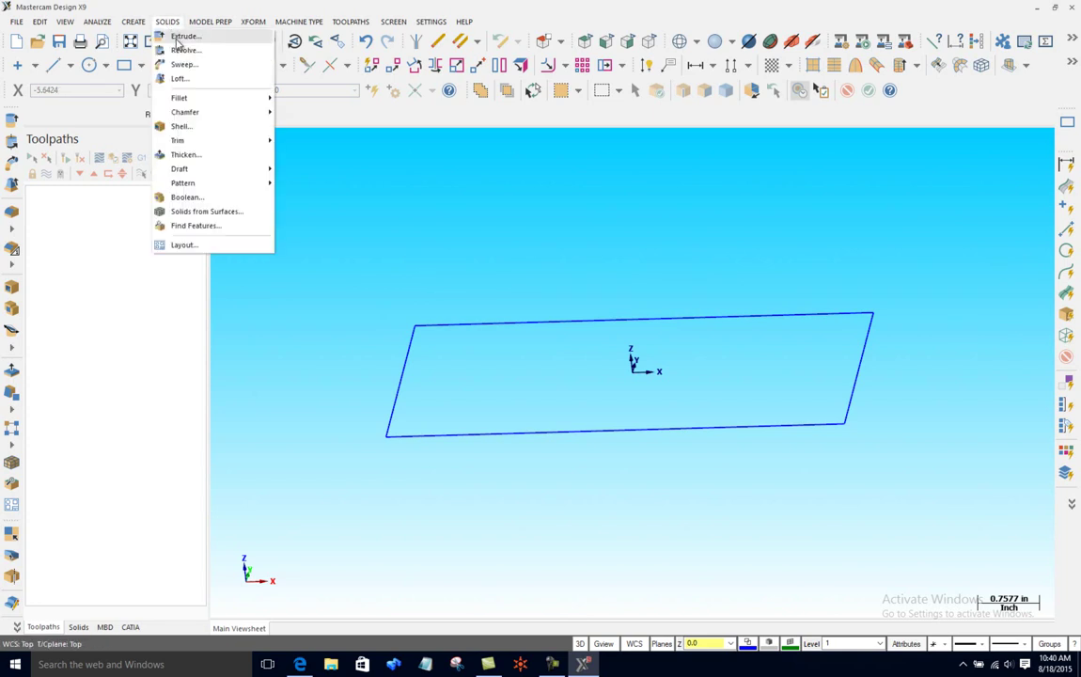
{"action": "left_click", "coordinate": [171, 37]}
{"action": "left_click", "coordinate": [459, 324]}
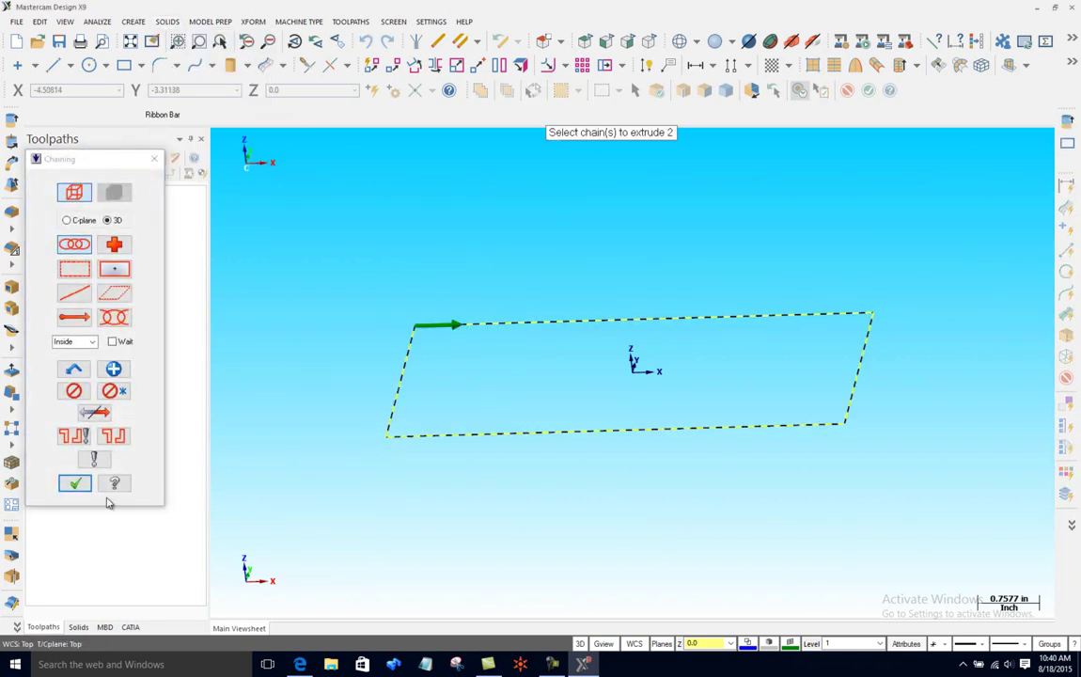
{"action": "left_click", "coordinate": [76, 483]}
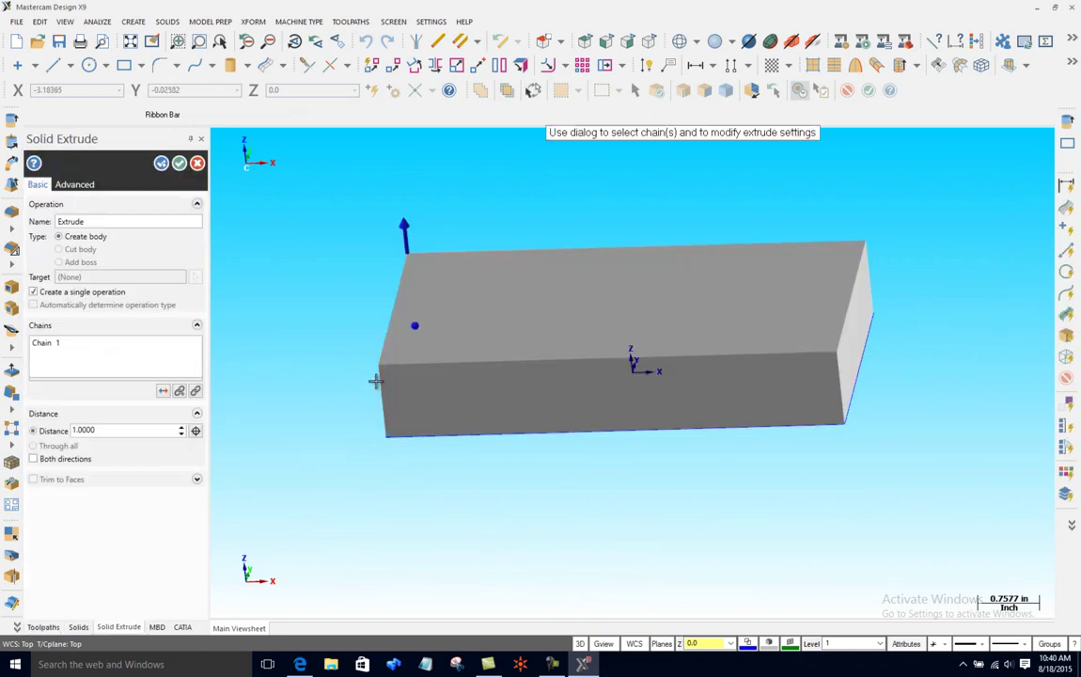
{"action": "left_click_drag", "start_coordinate": [402, 224], "coordinate": [410, 393]}
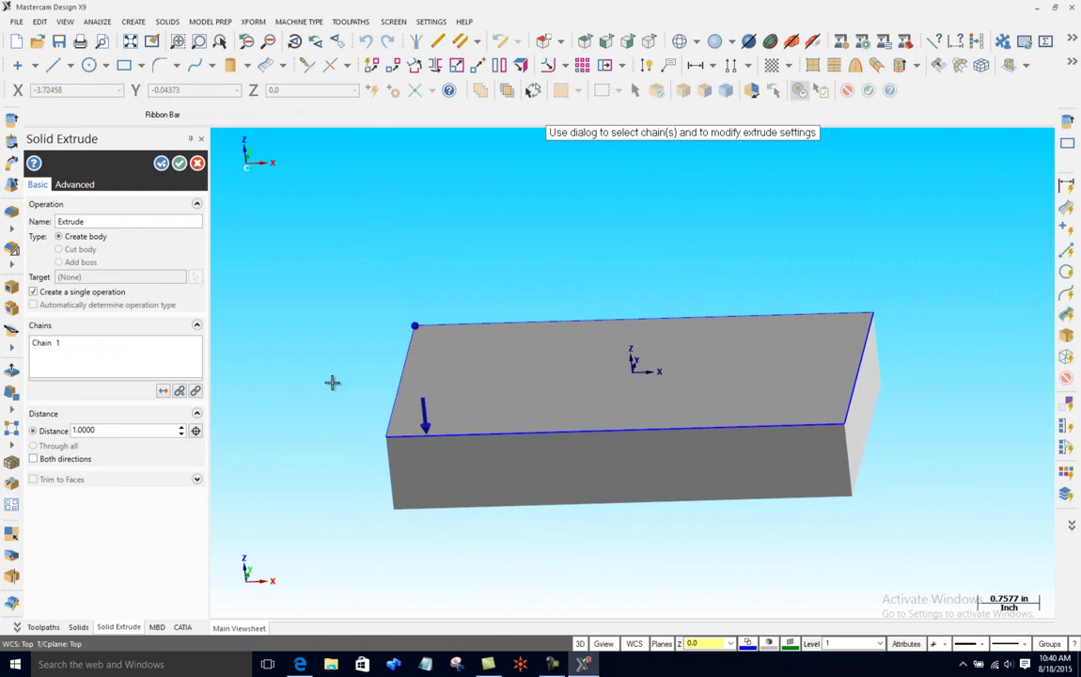
{"action": "left_click", "coordinate": [178, 163]}
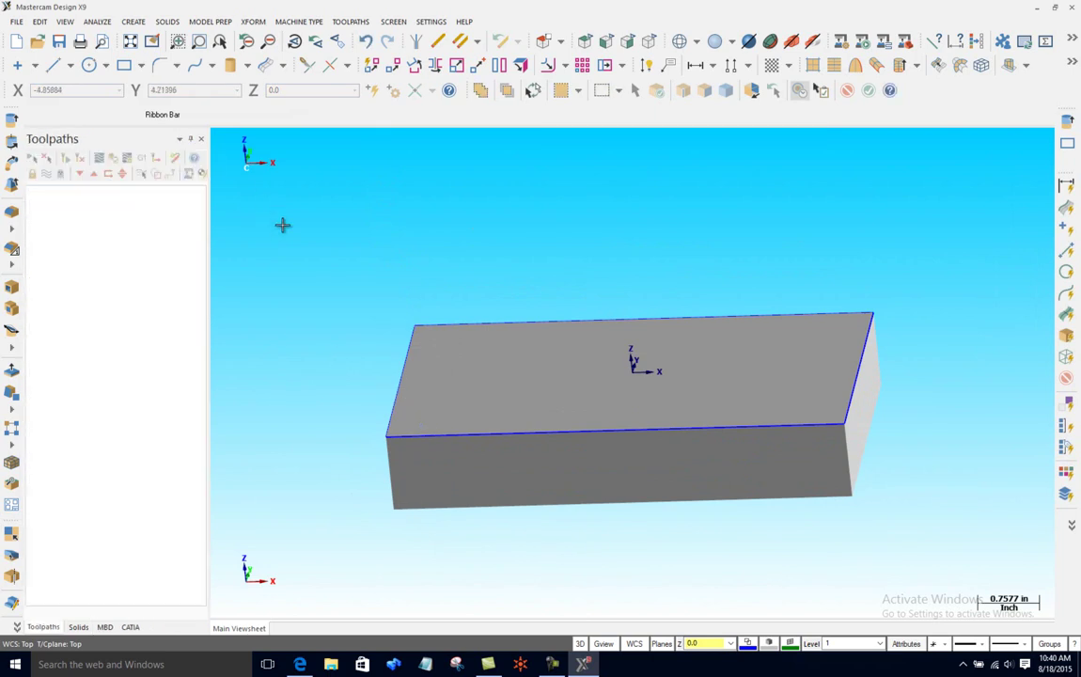
Step: Start a center-point circle with its diameter locked at 0.5
{"action": "left_click", "coordinate": [136, 22]}
{"action": "mouse_move", "coordinate": [154, 68]}
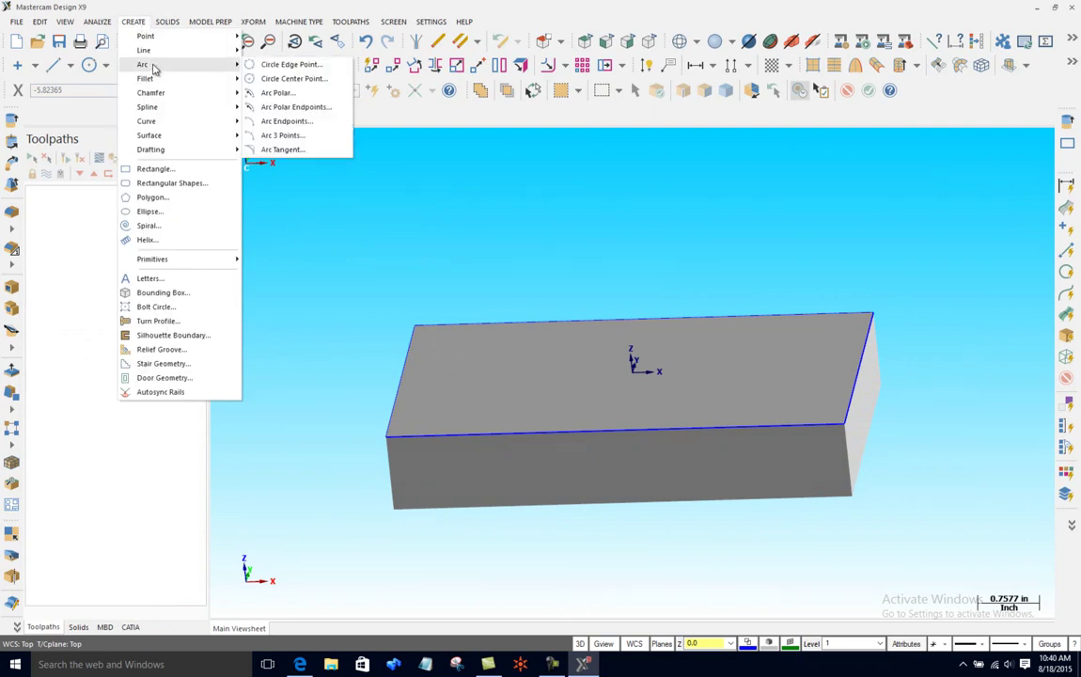
{"action": "left_click", "coordinate": [263, 78]}
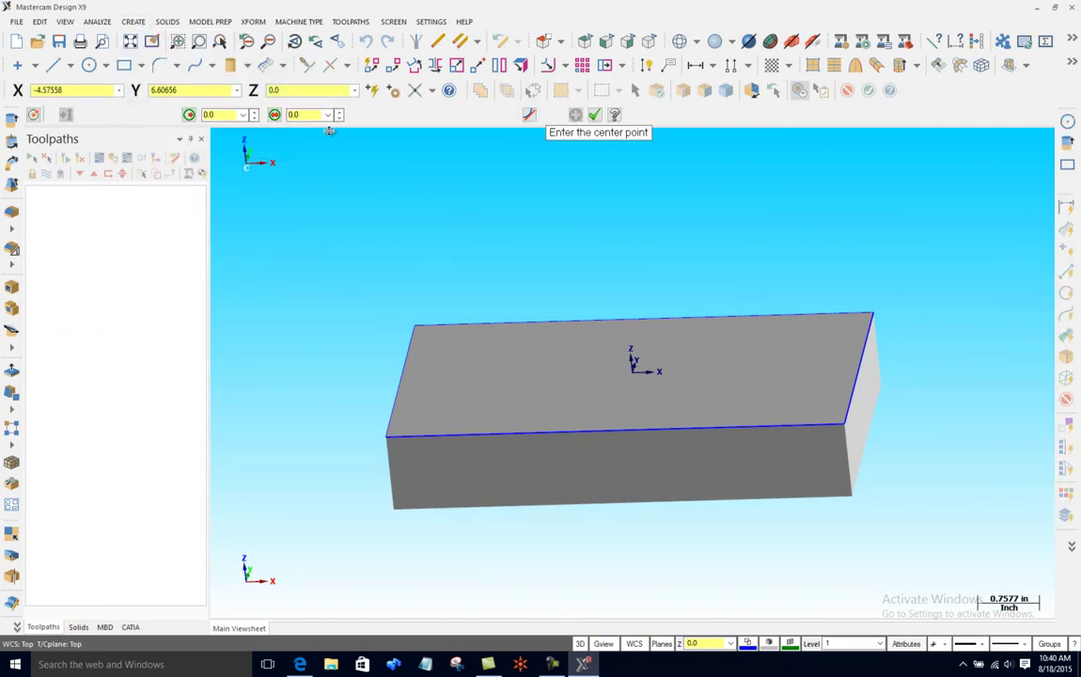
{"action": "left_click", "coordinate": [294, 114]}
{"action": "key", "text": "BackSpace"}
{"action": "type", "text": "5"}
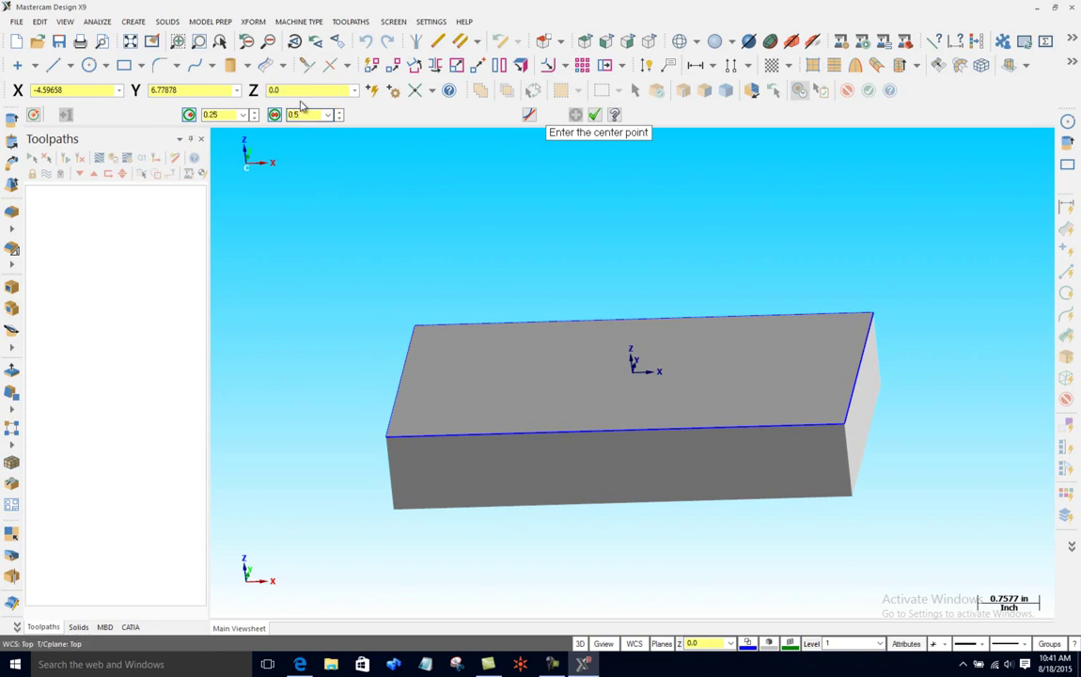
{"action": "left_click", "coordinate": [273, 114]}
Step: Switch to Top view and place four circles near the block's corners
{"action": "right_click", "coordinate": [441, 205]}
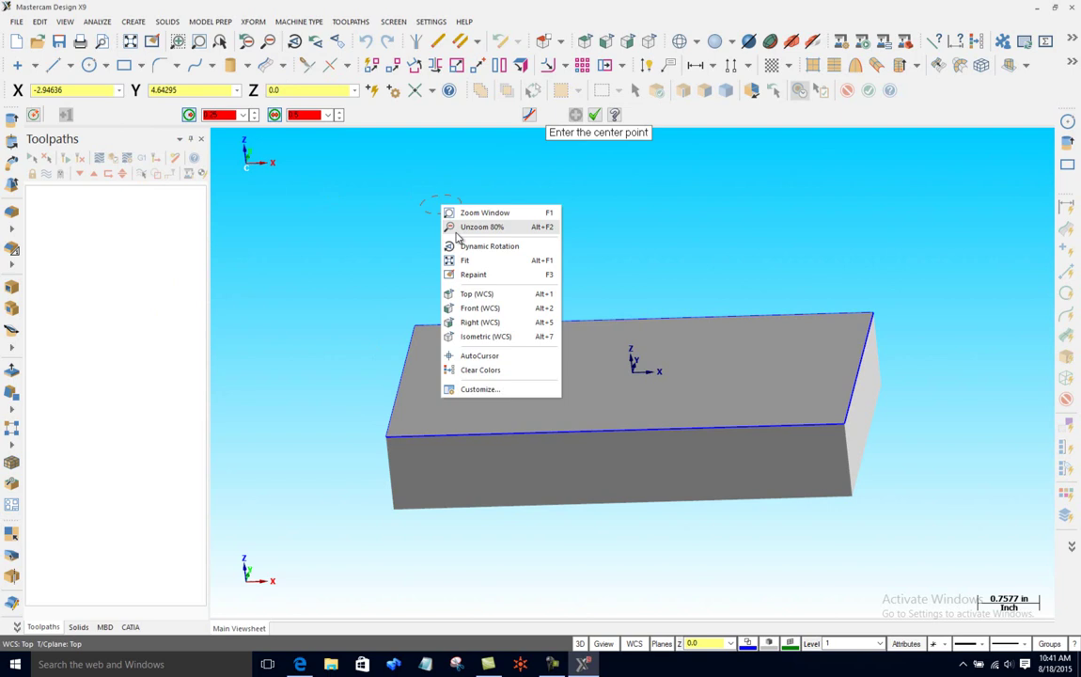
{"action": "left_click", "coordinate": [470, 289]}
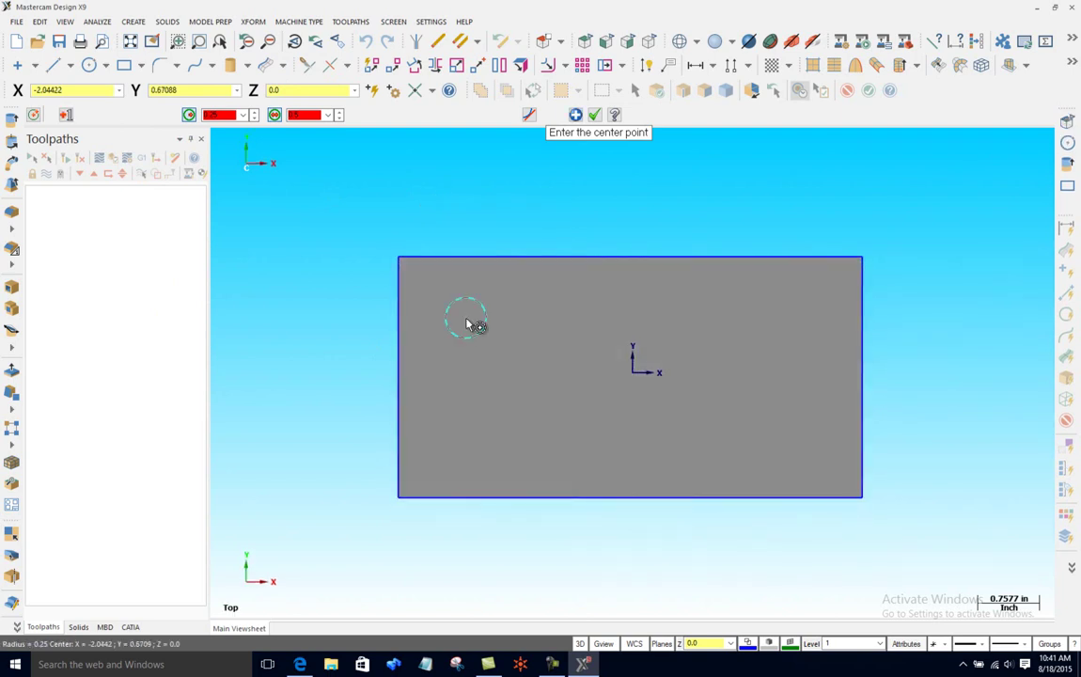
{"action": "left_click", "coordinate": [466, 318]}
{"action": "left_click", "coordinate": [782, 324]}
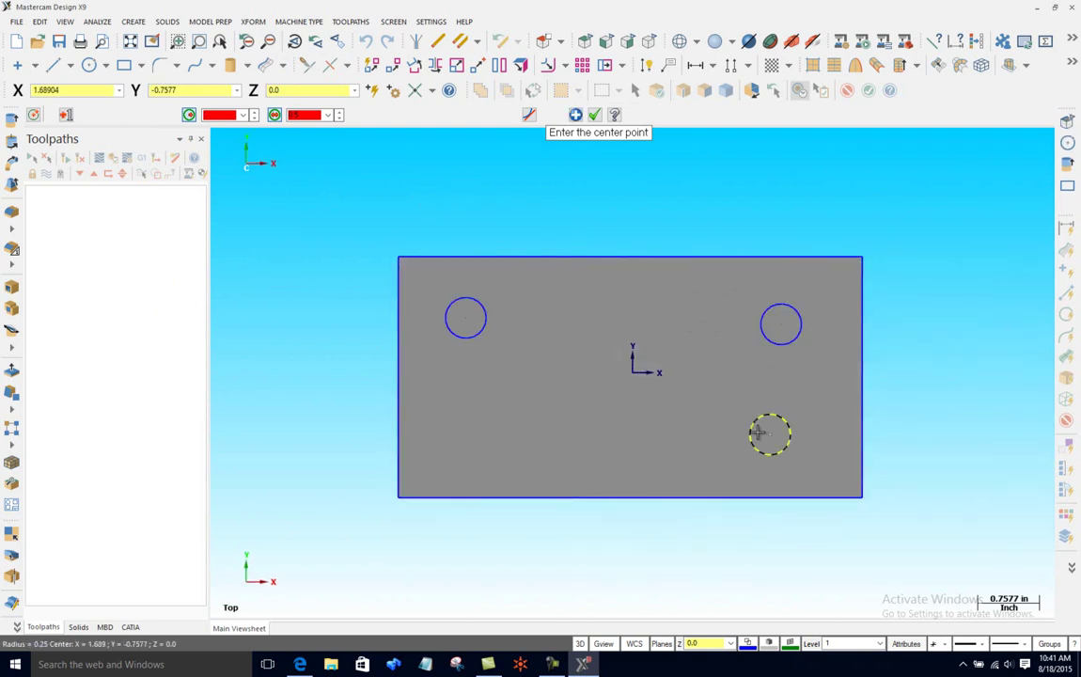
{"action": "left_click", "coordinate": [770, 435]}
{"action": "left_click", "coordinate": [481, 439]}
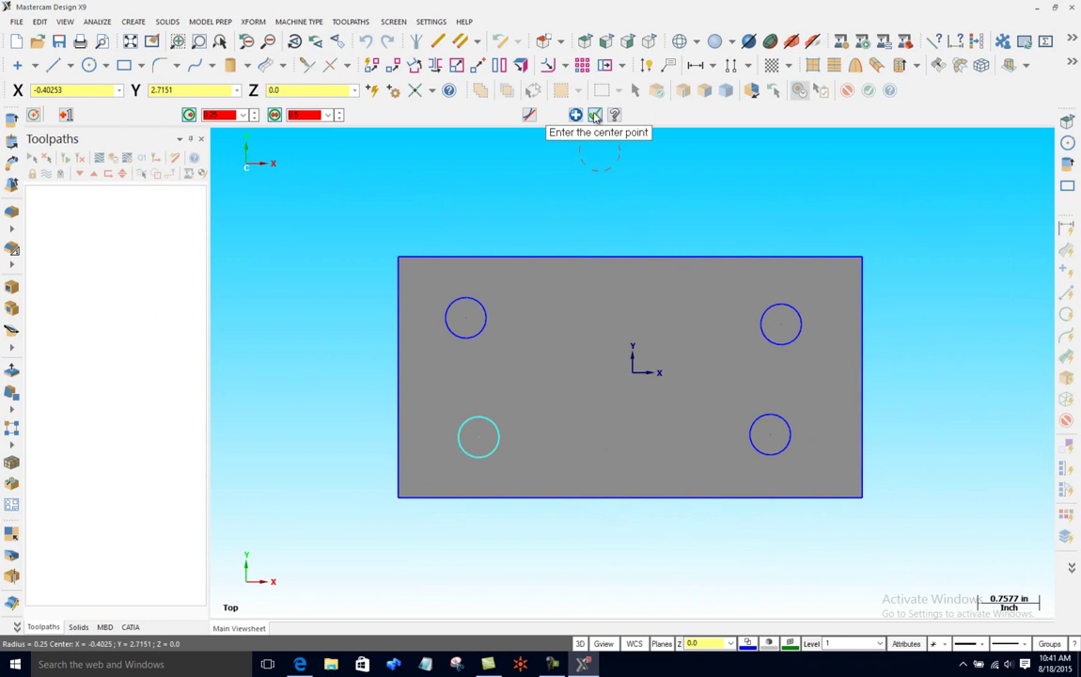
{"action": "left_click", "coordinate": [595, 114]}
{"action": "middle_click_drag", "start_coordinate": [437, 438], "coordinate": [414, 356]}
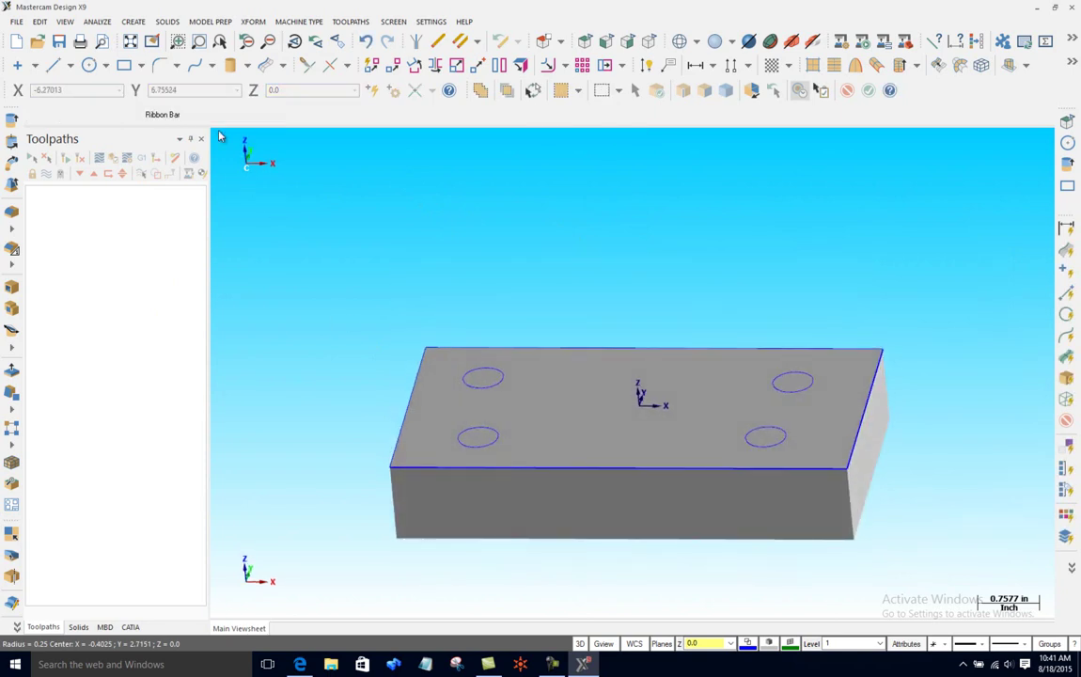
Step: Start a solid extrude and chain all four circles
{"action": "left_click", "coordinate": [253, 22]}
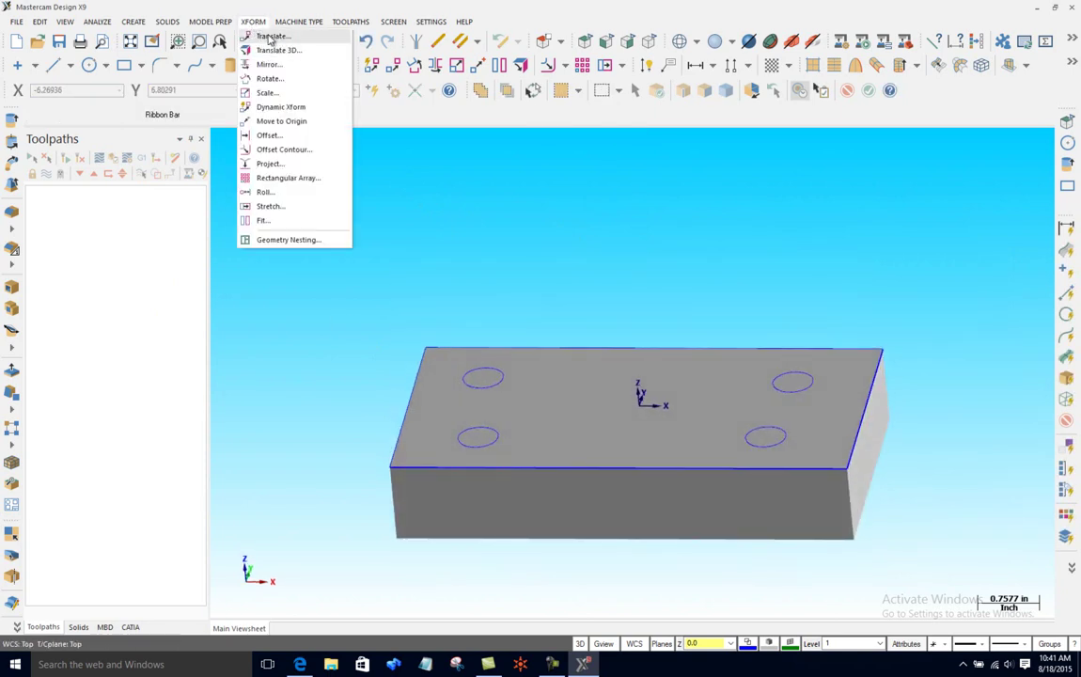
{"action": "left_click", "coordinate": [182, 38]}
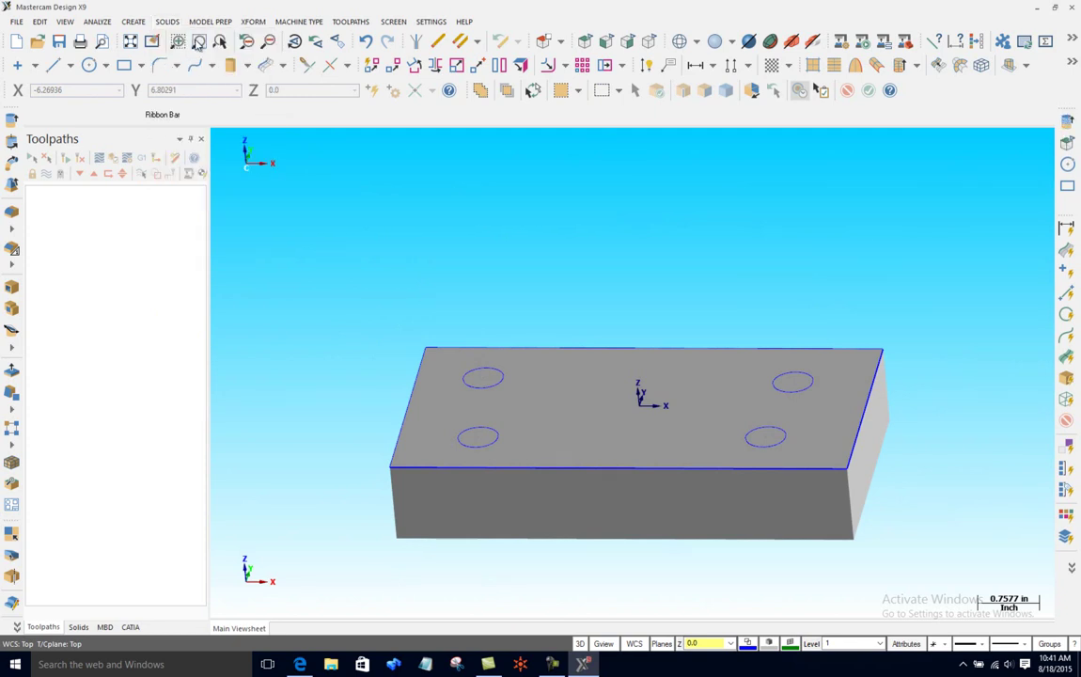
{"action": "left_click", "coordinate": [462, 375]}
{"action": "left_click", "coordinate": [498, 434]}
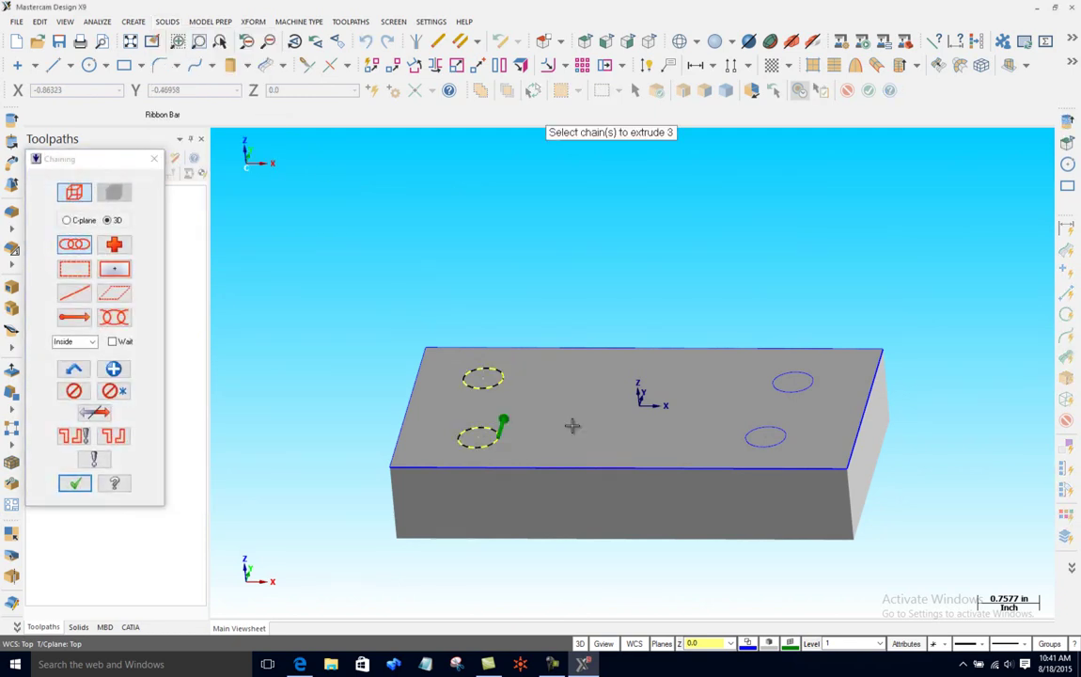
{"action": "left_click", "coordinate": [786, 432]}
{"action": "left_click", "coordinate": [777, 396]}
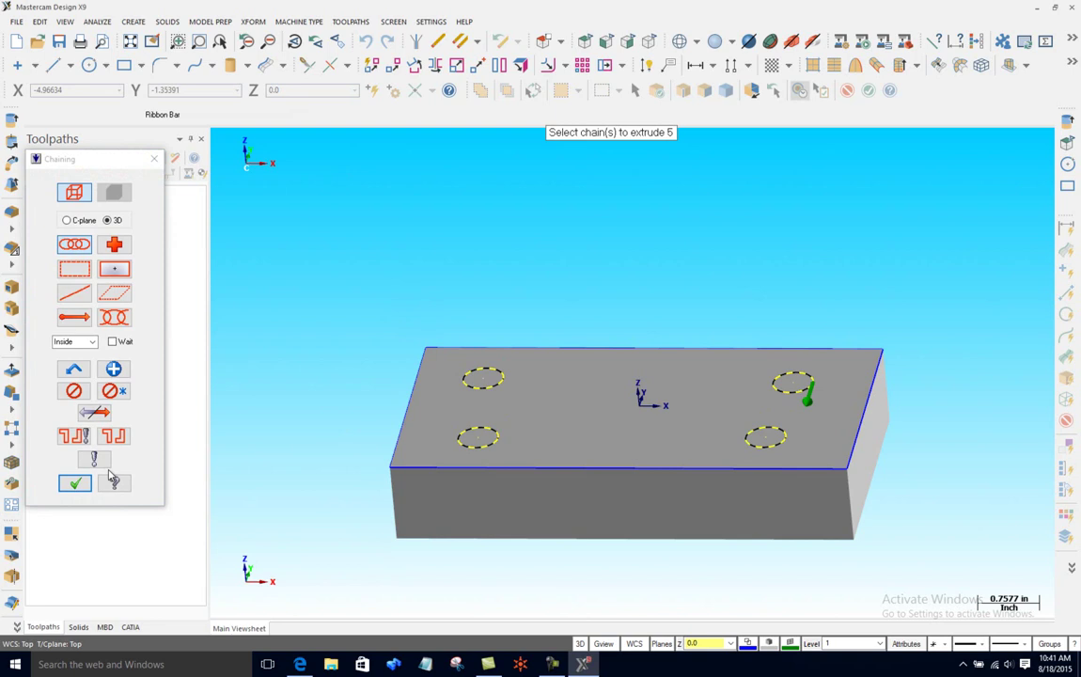
{"action": "left_click", "coordinate": [76, 484]}
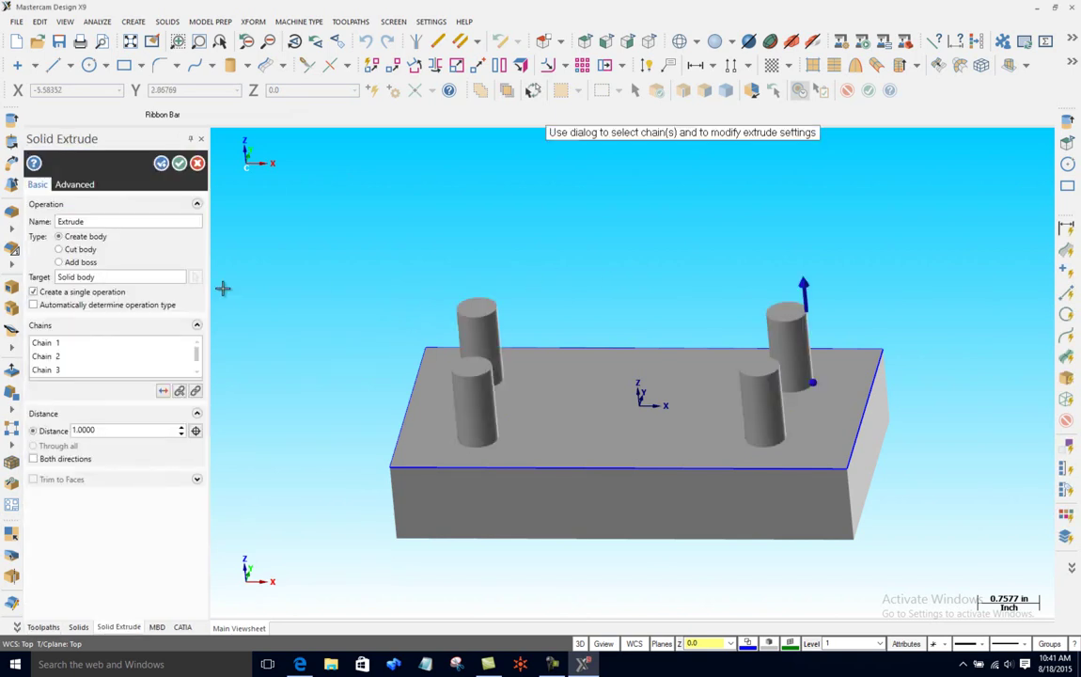
Step: Set the extrude to Cut body with 0.5 depth and preview the holes
{"action": "left_click", "coordinate": [82, 249]}
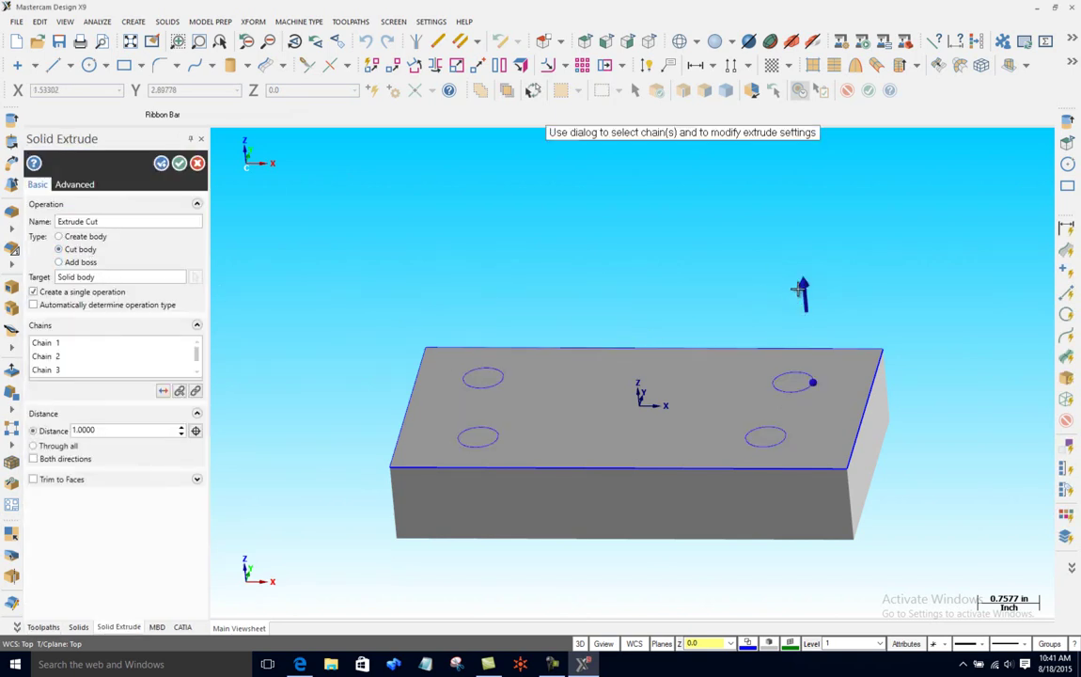
{"action": "left_click_drag", "start_coordinate": [804, 294], "coordinate": [810, 419]}
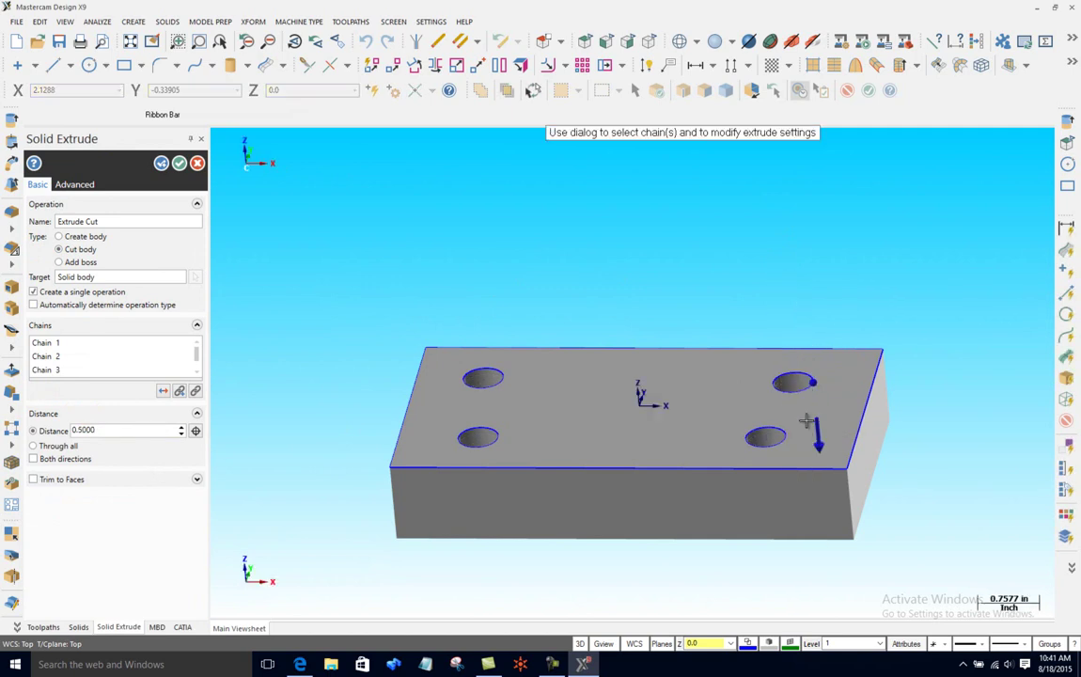
{"action": "middle_click_drag", "start_coordinate": [299, 448], "coordinate": [353, 545]}
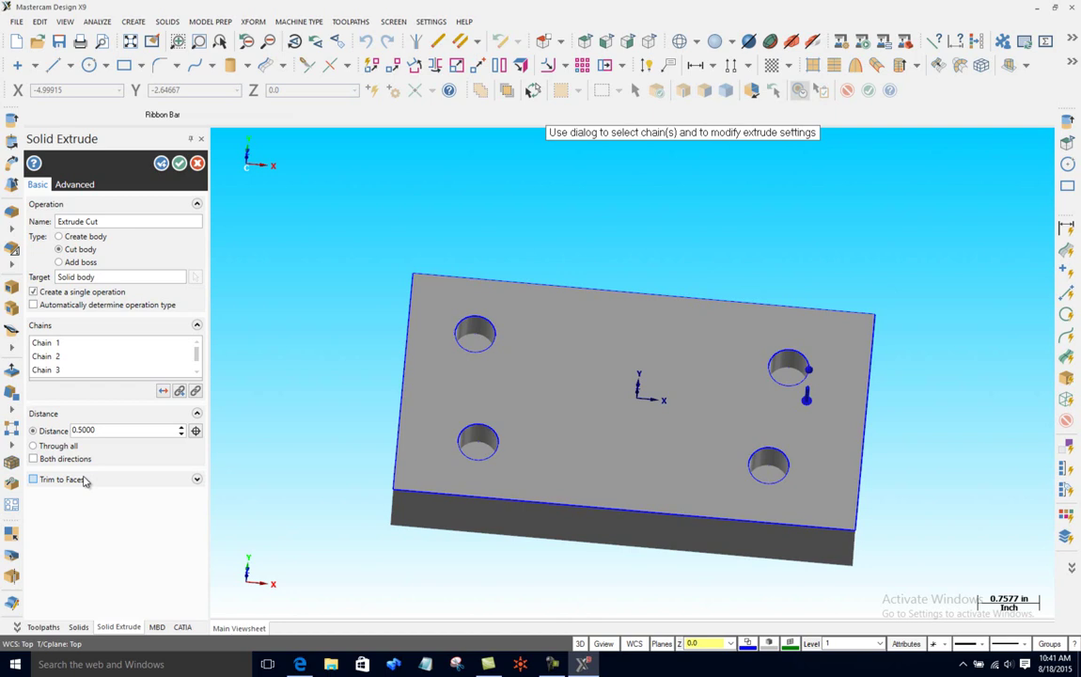
Step: Change the cut depth to 0.65 inch and accept the extrude cut
{"action": "double_click", "coordinate": [102, 430]}
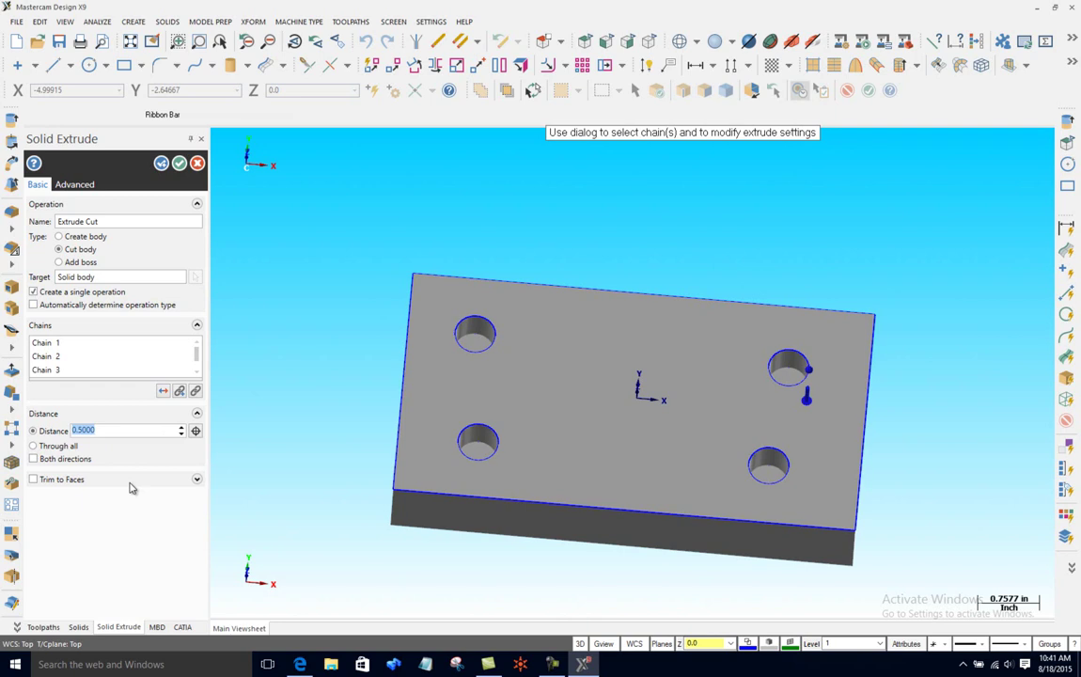
{"action": "left_click", "coordinate": [116, 430]}
{"action": "double_click", "coordinate": [94, 430]}
{"action": "key", "text": "BackSpace"}
{"action": "key", "text": "Return"}
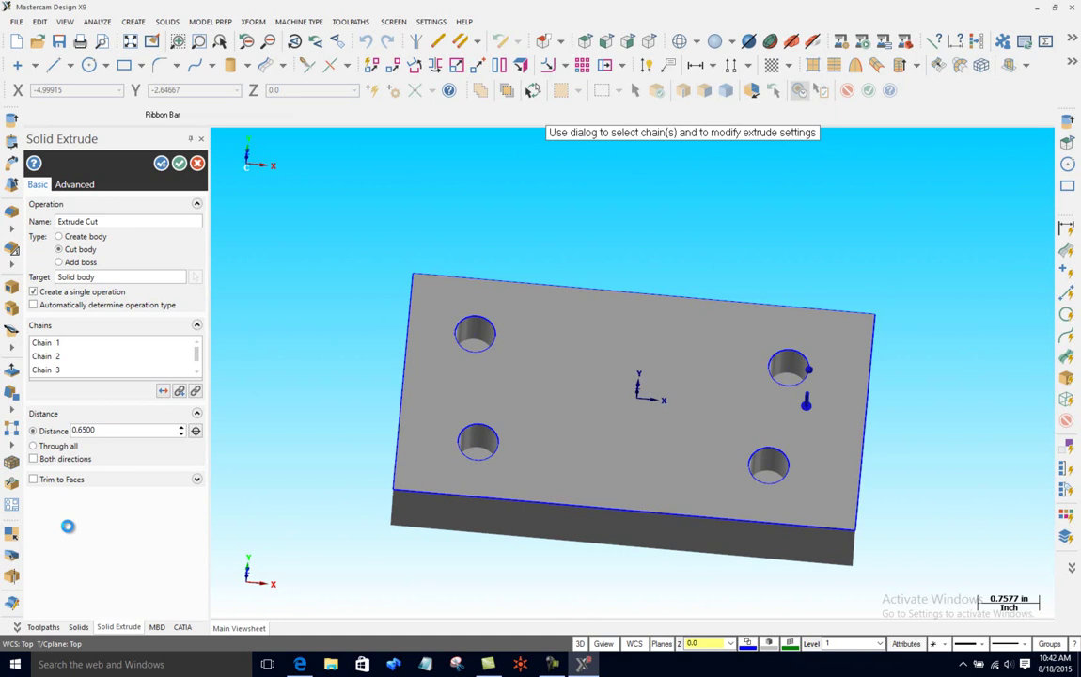
{"action": "left_click", "coordinate": [179, 163]}
Step: Launch Distance and Angle Chamfer on the top-left and lower-left hole bottom faces
{"action": "scroll", "coordinate": [531, 376], "scroll_direction": "up", "scroll_amount": 3}
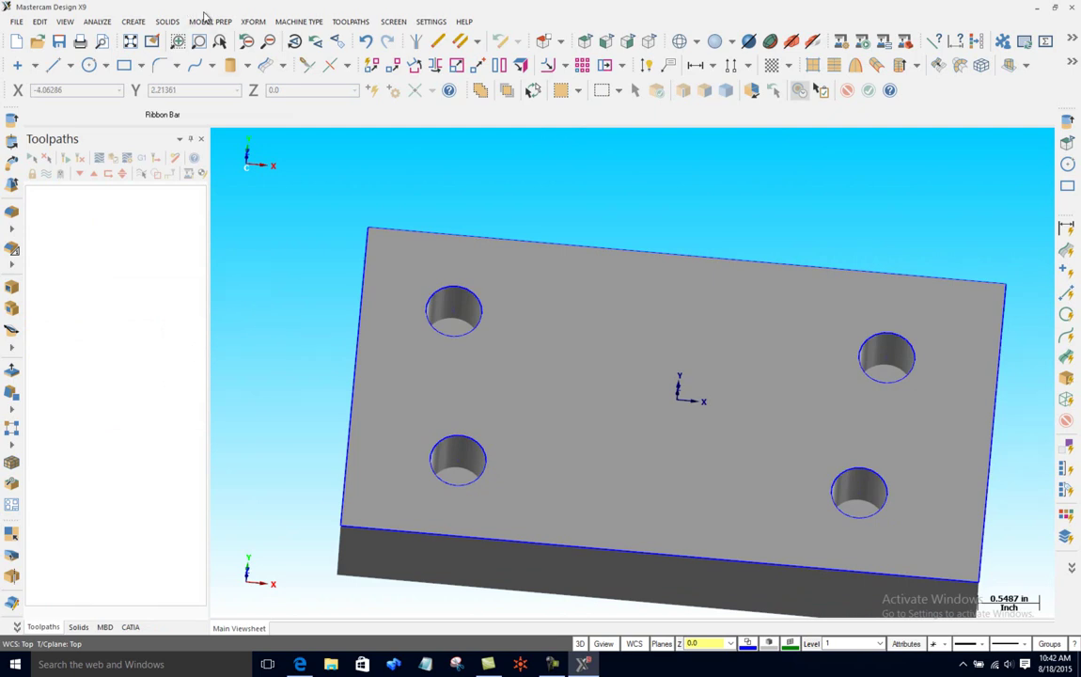
{"action": "left_click", "coordinate": [167, 21]}
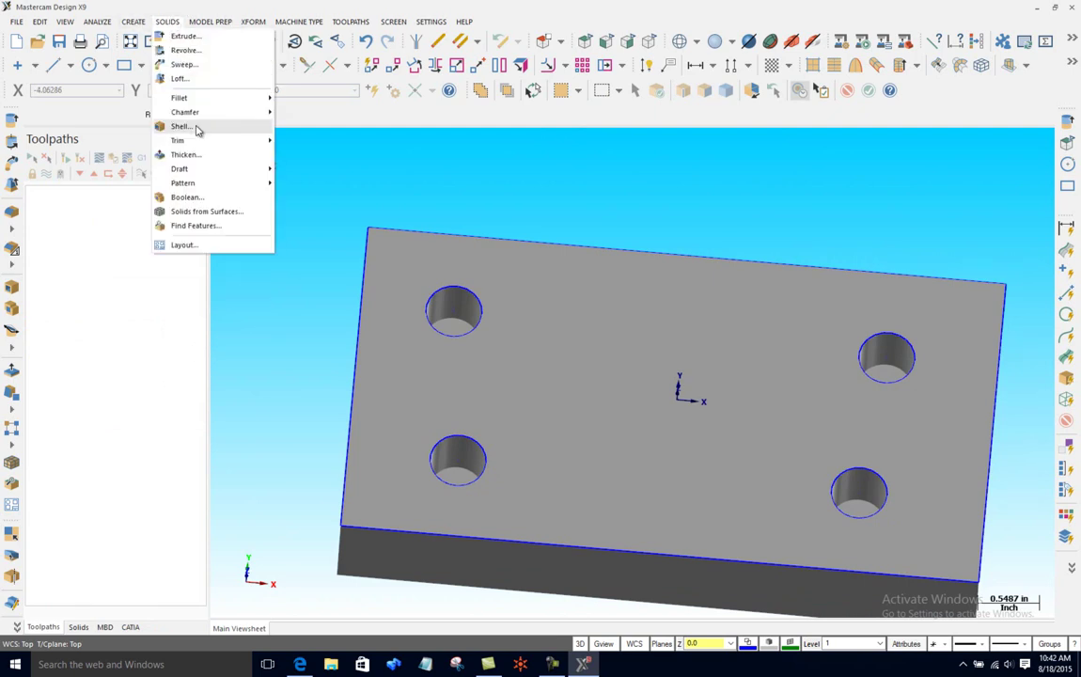
{"action": "mouse_move", "coordinate": [216, 112]}
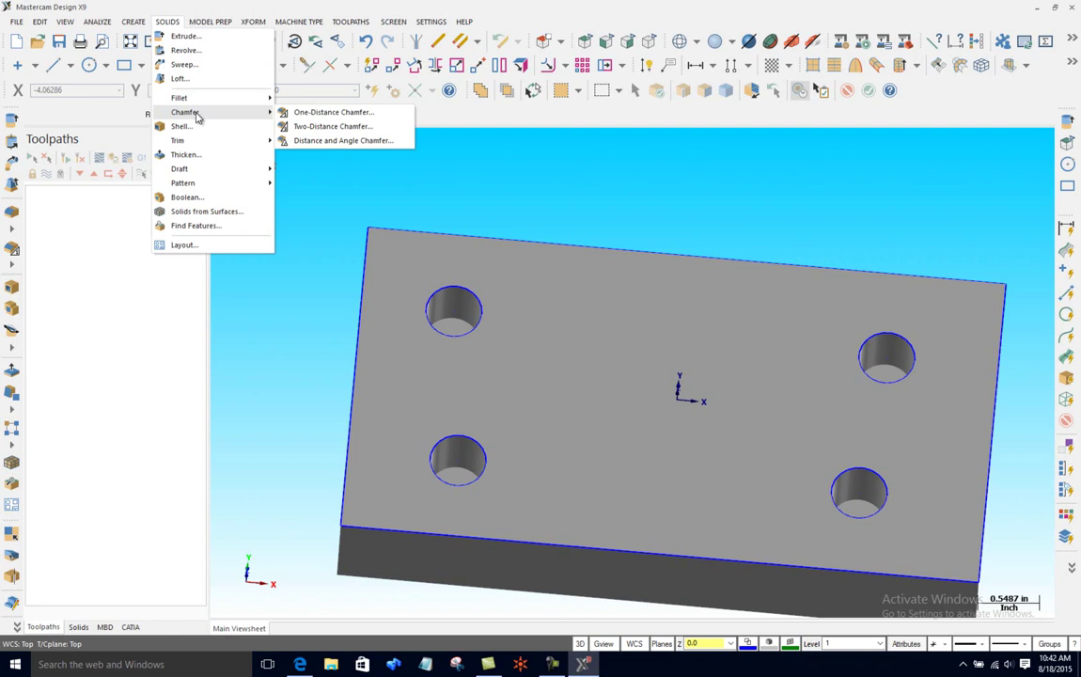
{"action": "left_click", "coordinate": [320, 141]}
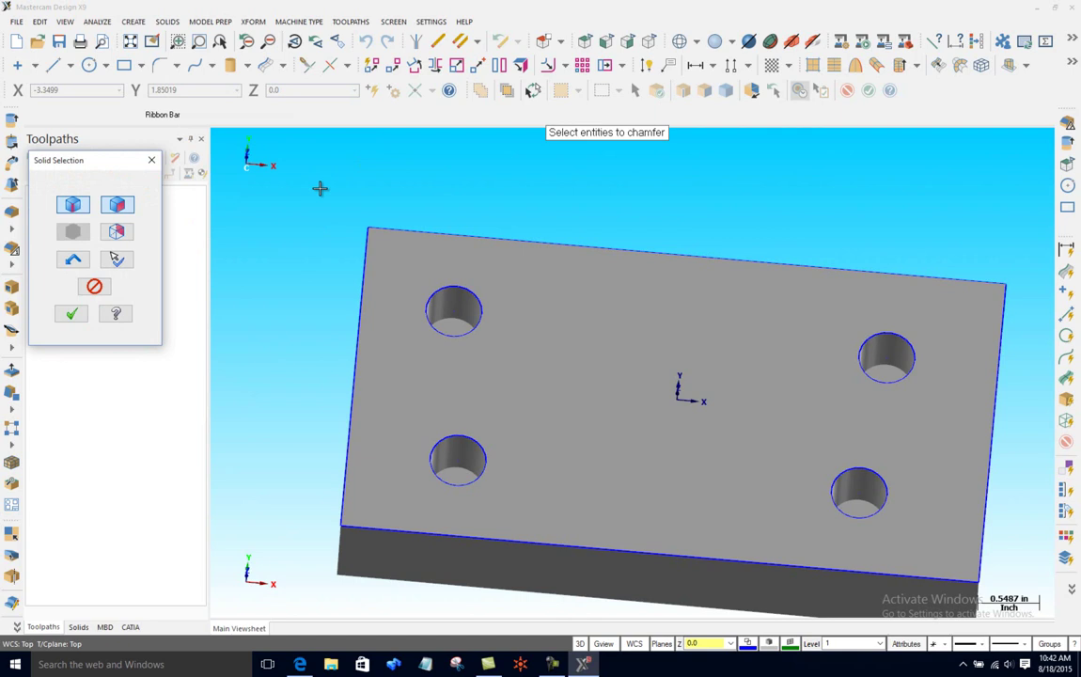
{"action": "left_click", "coordinate": [461, 334]}
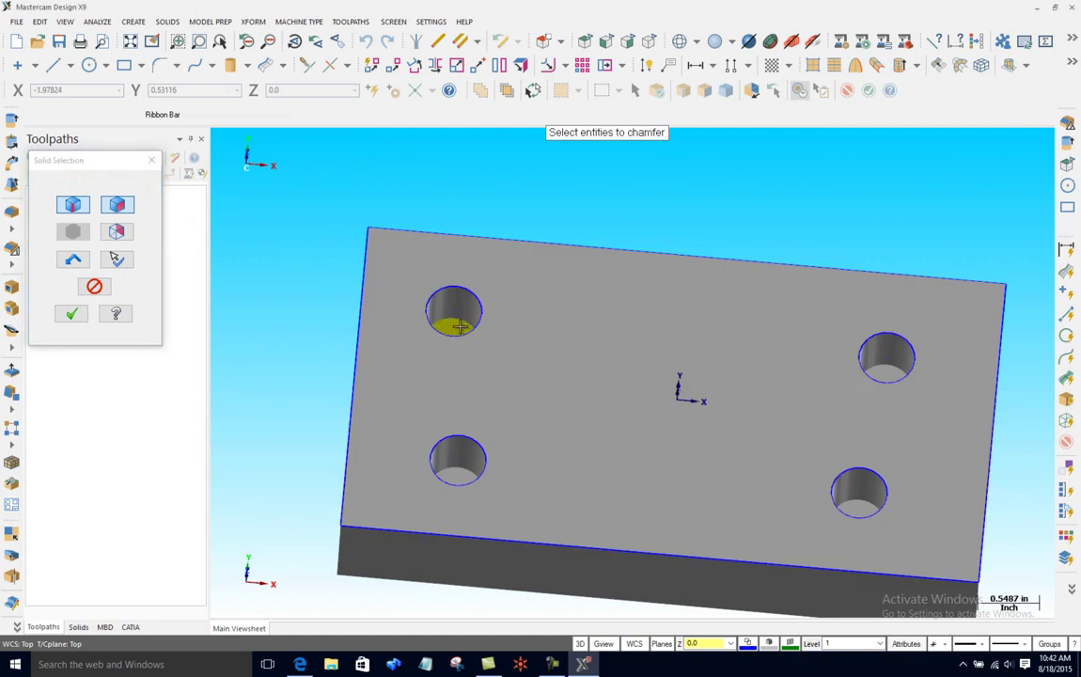
{"action": "left_click", "coordinate": [464, 477]}
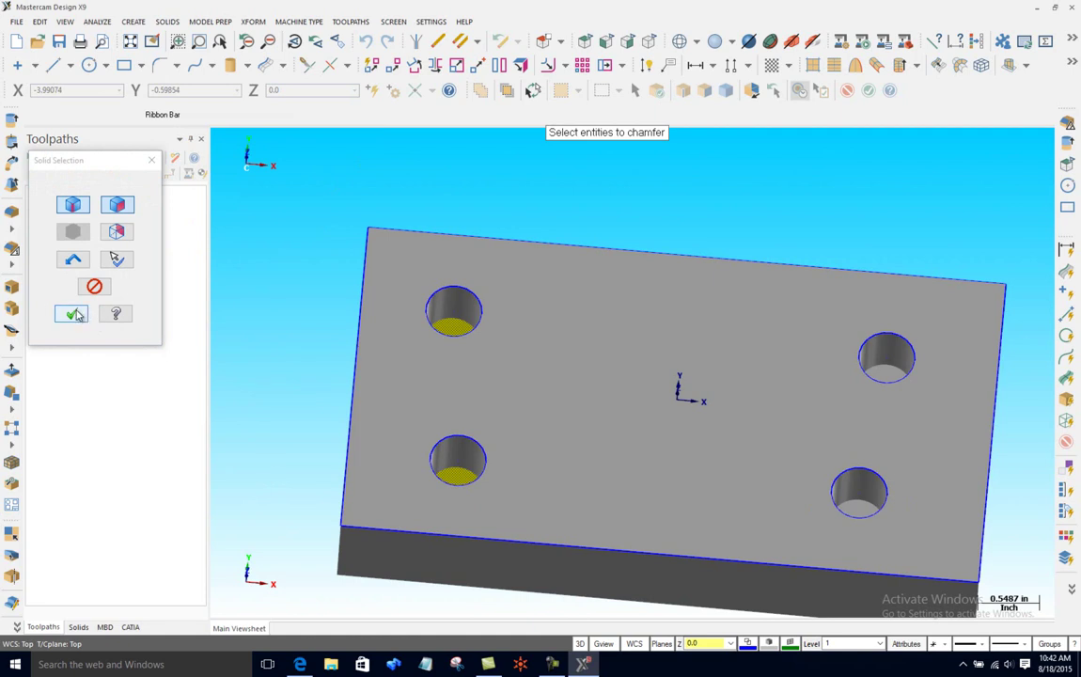
{"action": "key", "text": "Return"}
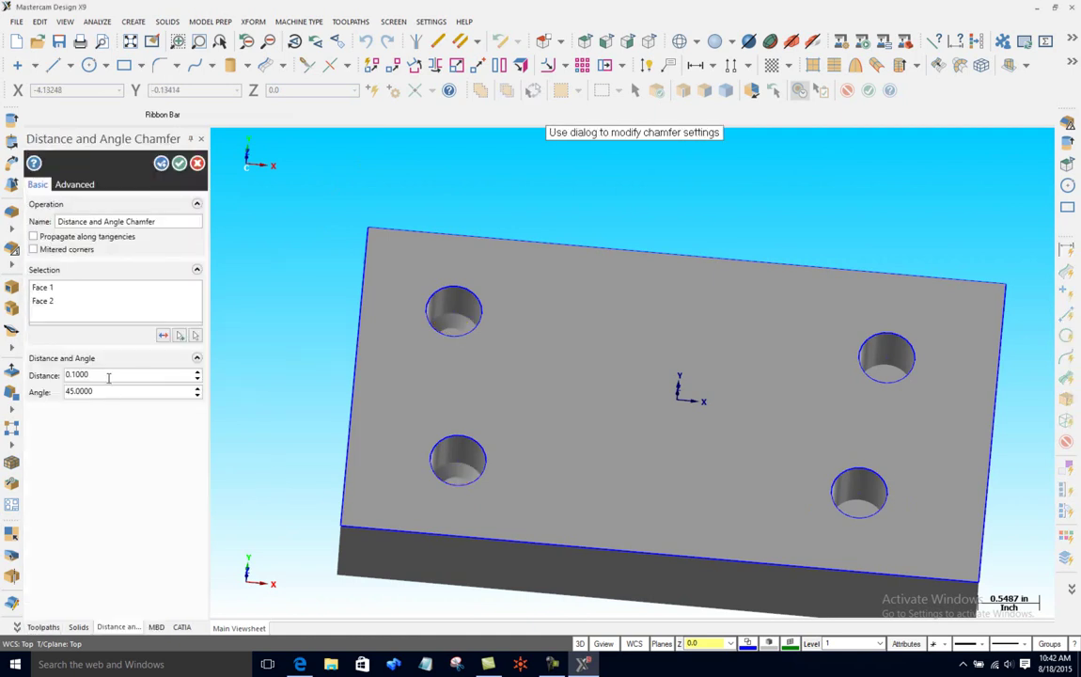
Step: Set the chamfer distance to 0.25 and angle to 31 degrees (90-59)
{"action": "left_click", "coordinate": [112, 375]}
{"action": "key", "text": "BackSpace"}
{"action": "type", "text": ".25"}
{"action": "key", "text": "Return"}
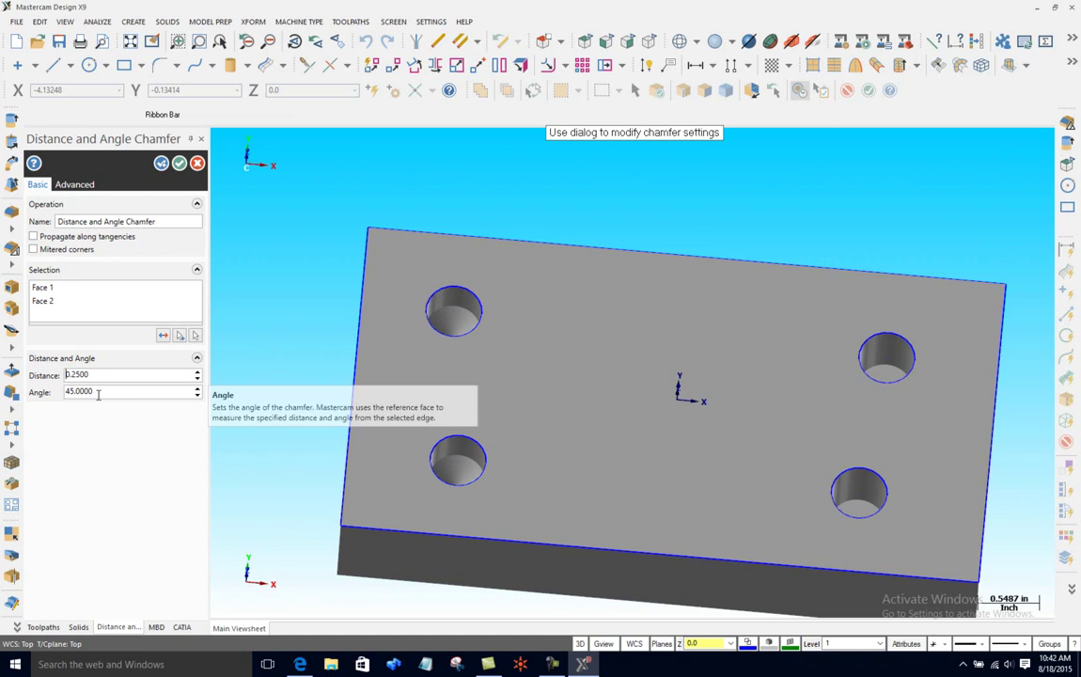
{"action": "double_click", "coordinate": [98, 394]}
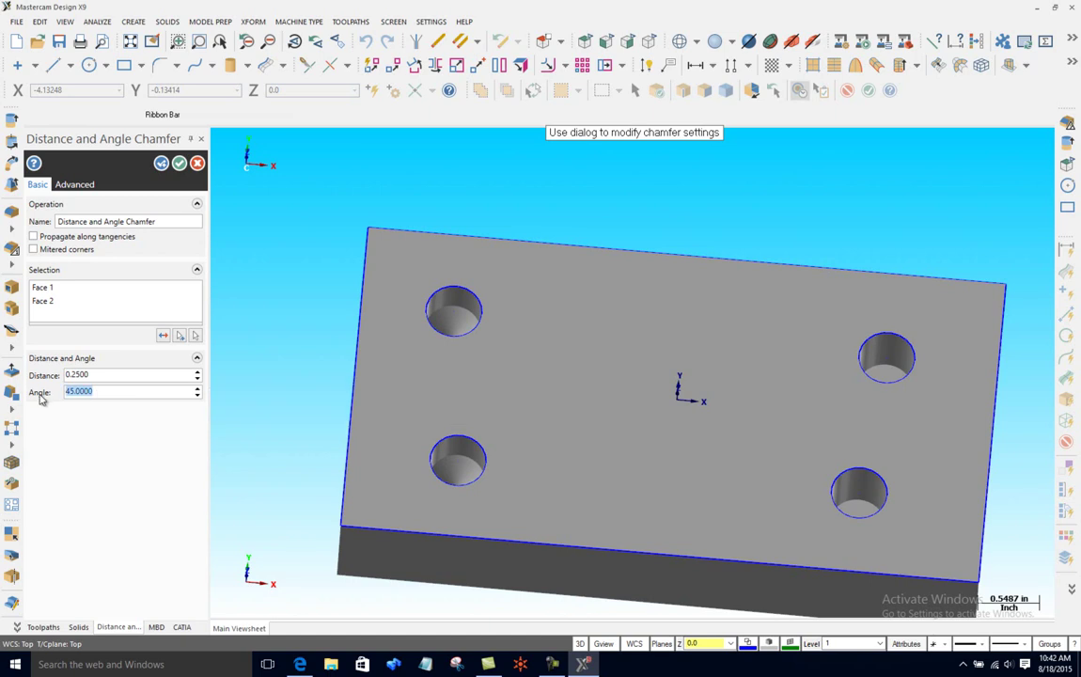
{"action": "type", "text": "90-59"}
{"action": "left_click", "coordinate": [39, 394]}
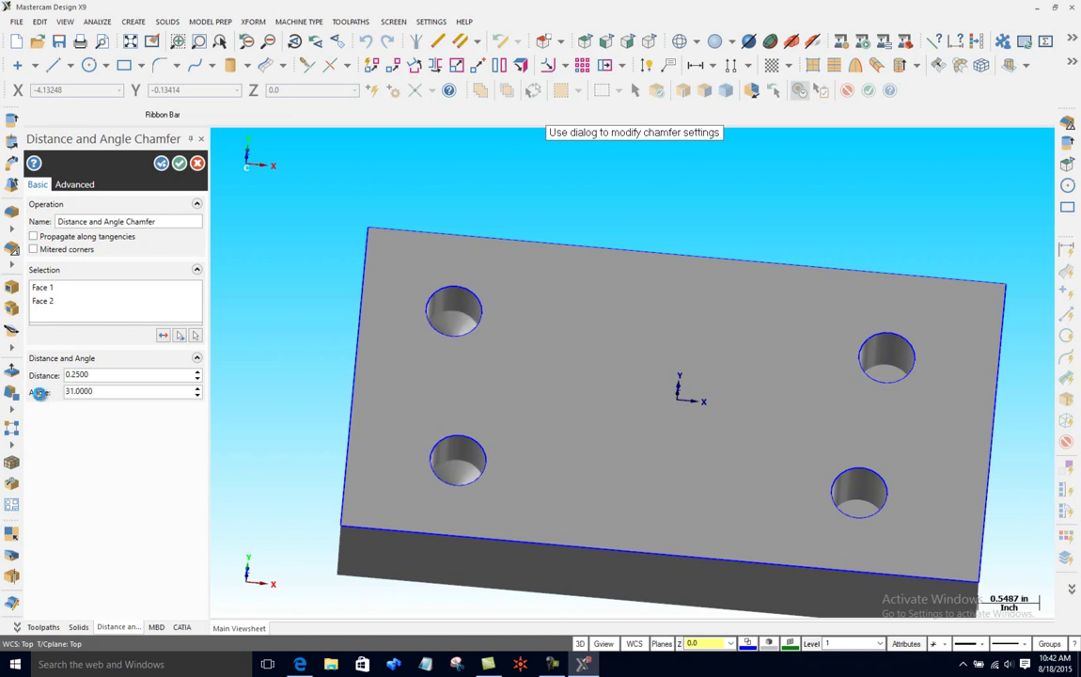
Step: Orbit to a low angle, switch to translucent shading and zoom in on the holes
{"action": "middle_click_drag", "start_coordinate": [441, 510], "coordinate": [442, 255]}
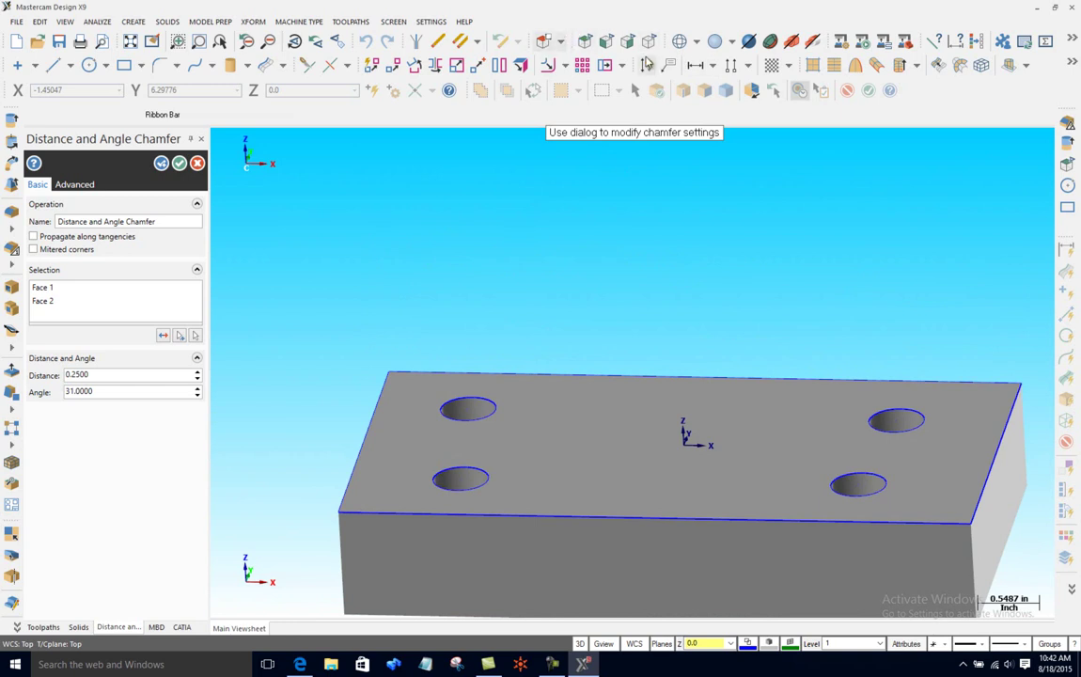
{"action": "left_click", "coordinate": [649, 42]}
{"action": "scroll", "coordinate": [486, 576], "scroll_direction": "up", "scroll_amount": 2}
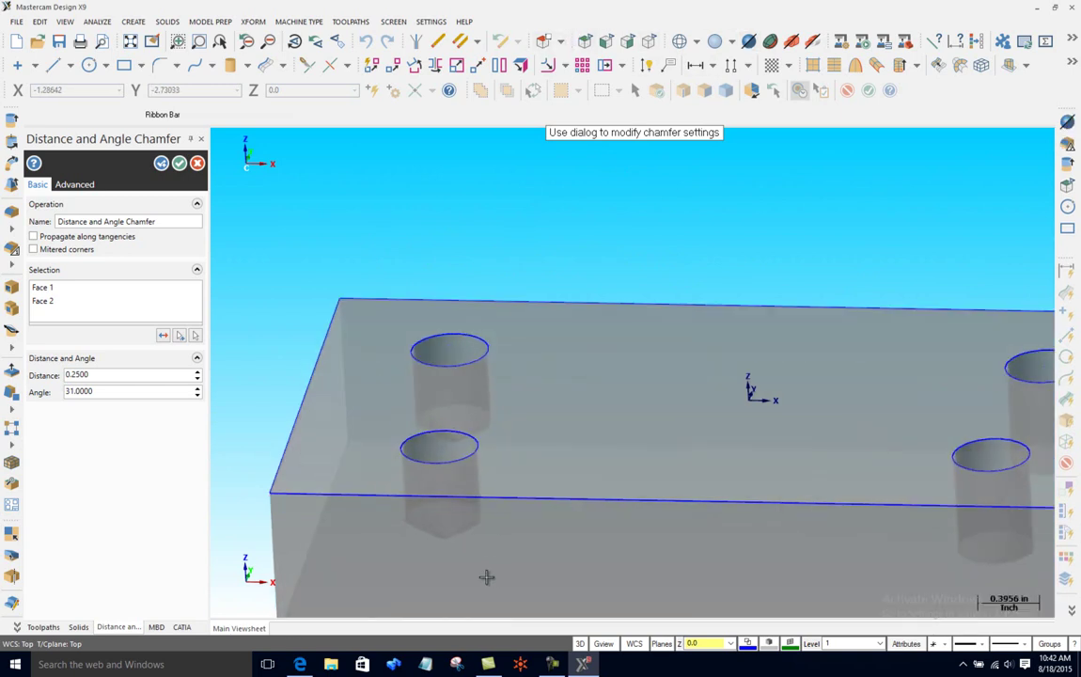
{"action": "scroll", "coordinate": [486, 577], "scroll_direction": "up", "scroll_amount": 5}
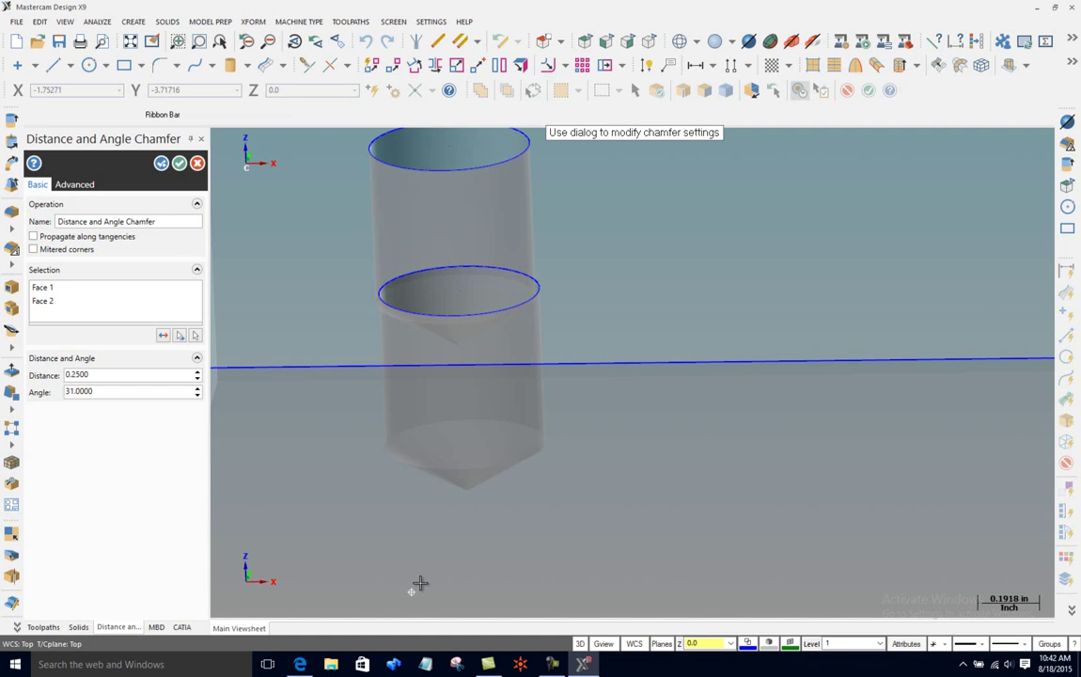
{"action": "scroll", "coordinate": [420, 585], "scroll_direction": "up", "scroll_amount": 2}
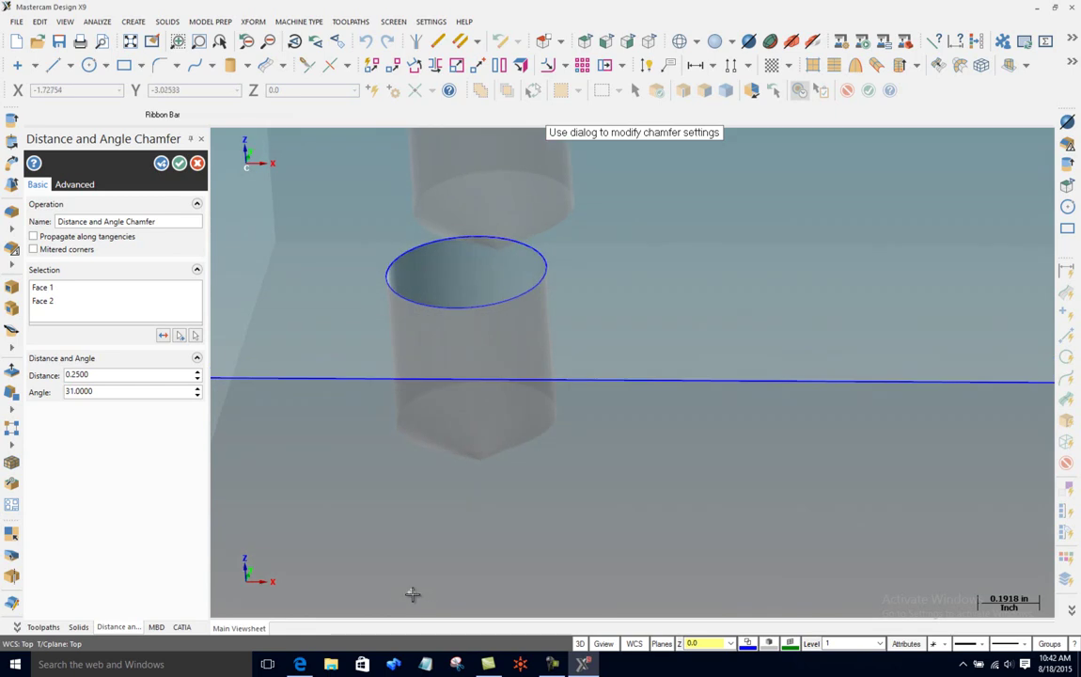
Step: Apply the chamfer and measure a hole's top-to-bottom circle distance (-0.4998 in Z)
{"action": "left_click", "coordinate": [196, 163]}
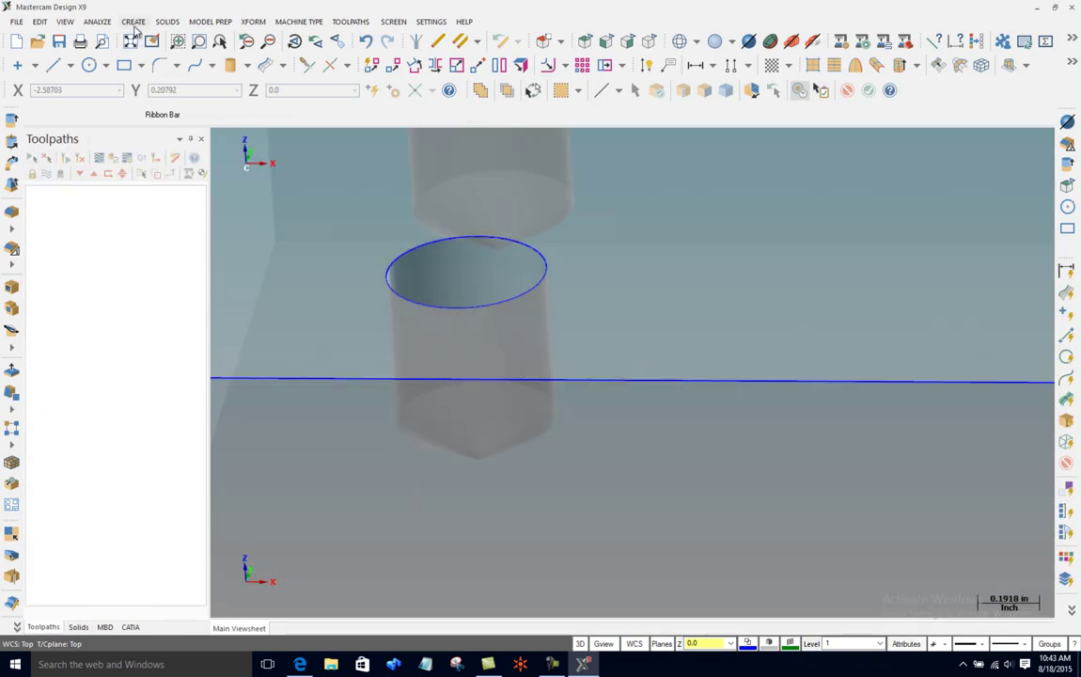
{"action": "left_click", "coordinate": [97, 21]}
{"action": "left_click", "coordinate": [108, 66]}
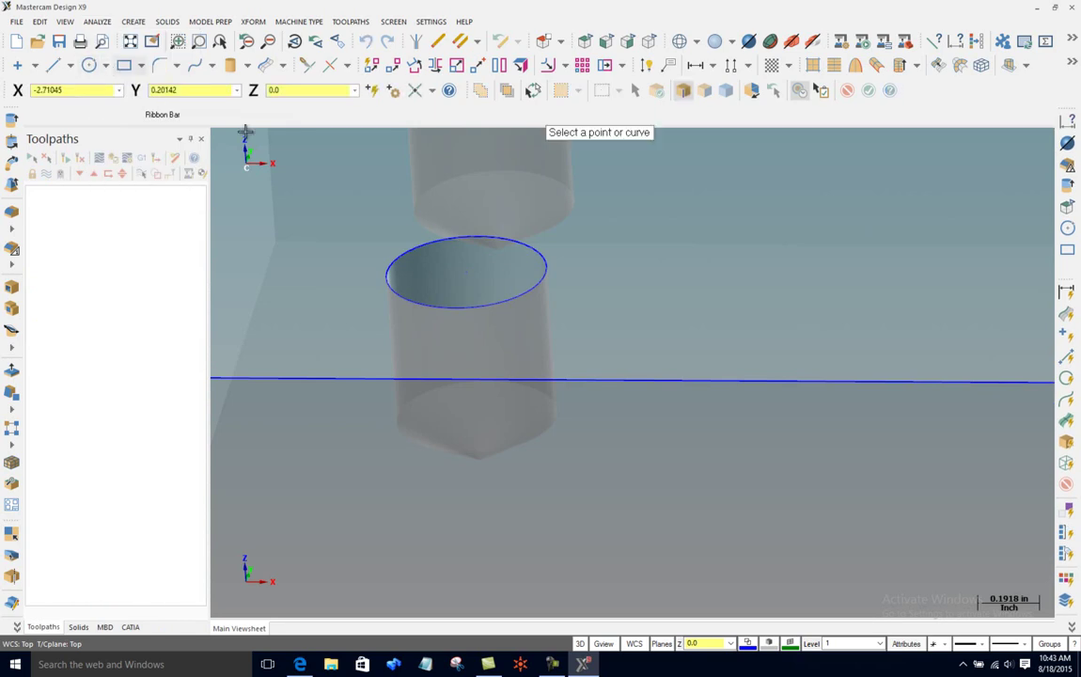
{"action": "left_click", "coordinate": [422, 243]}
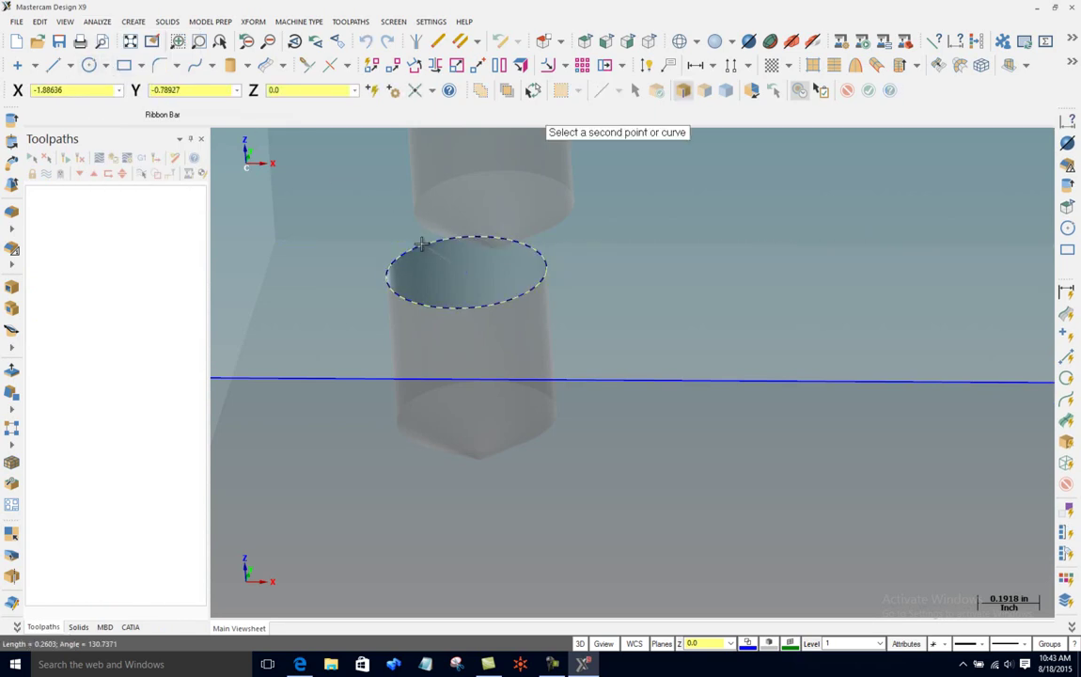
{"action": "left_click", "coordinate": [430, 453]}
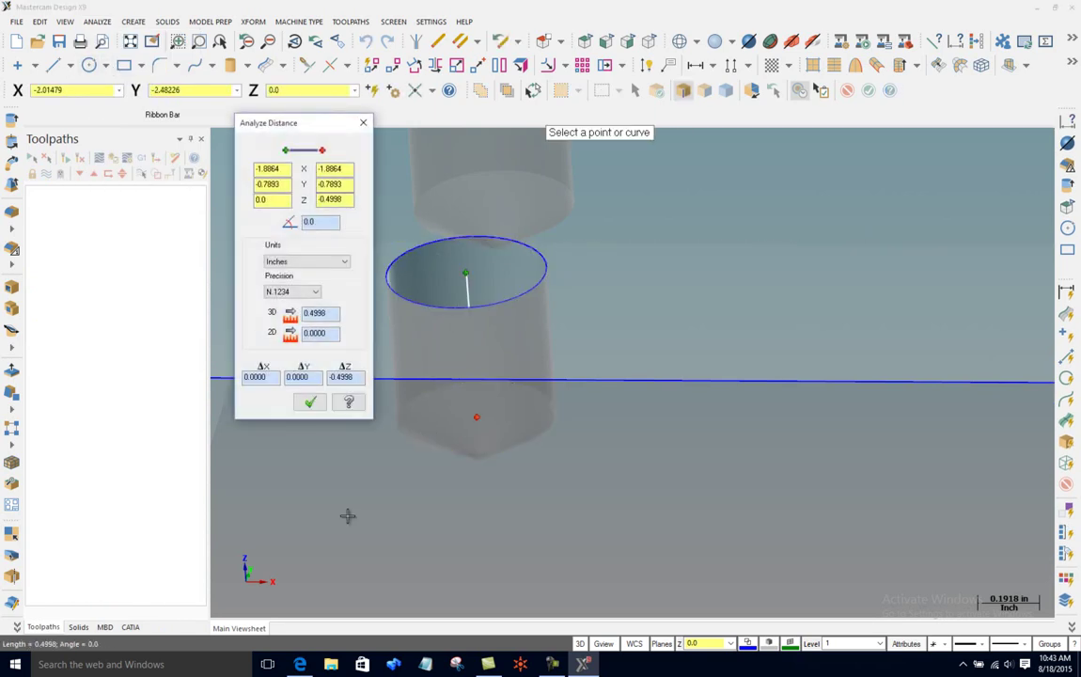
{"action": "double_click", "coordinate": [343, 377]}
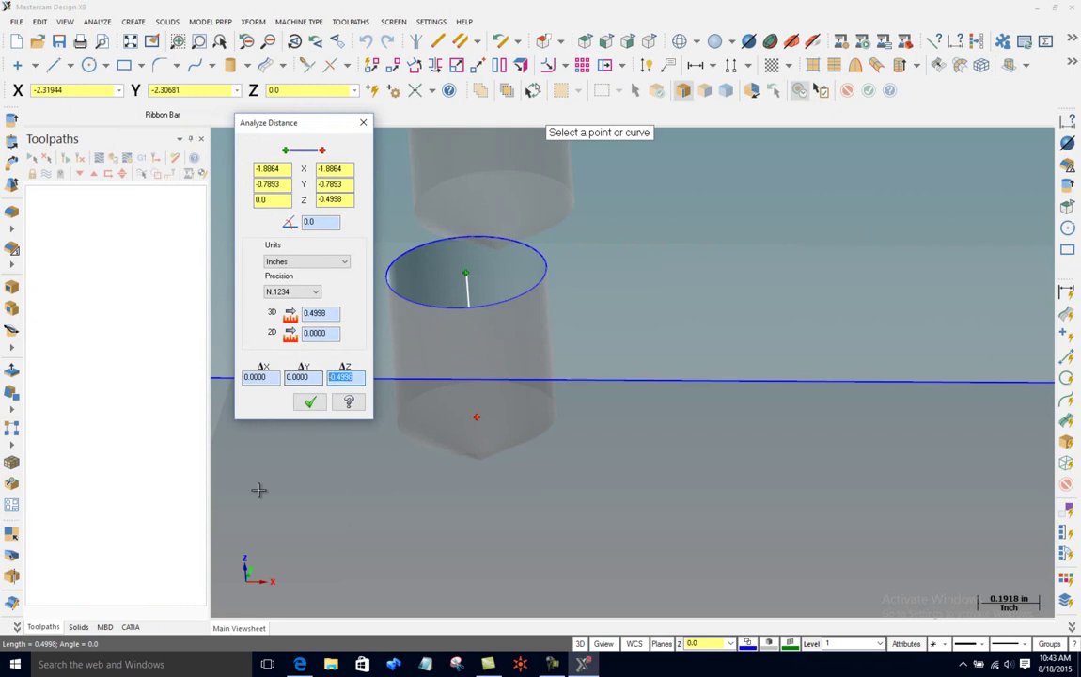